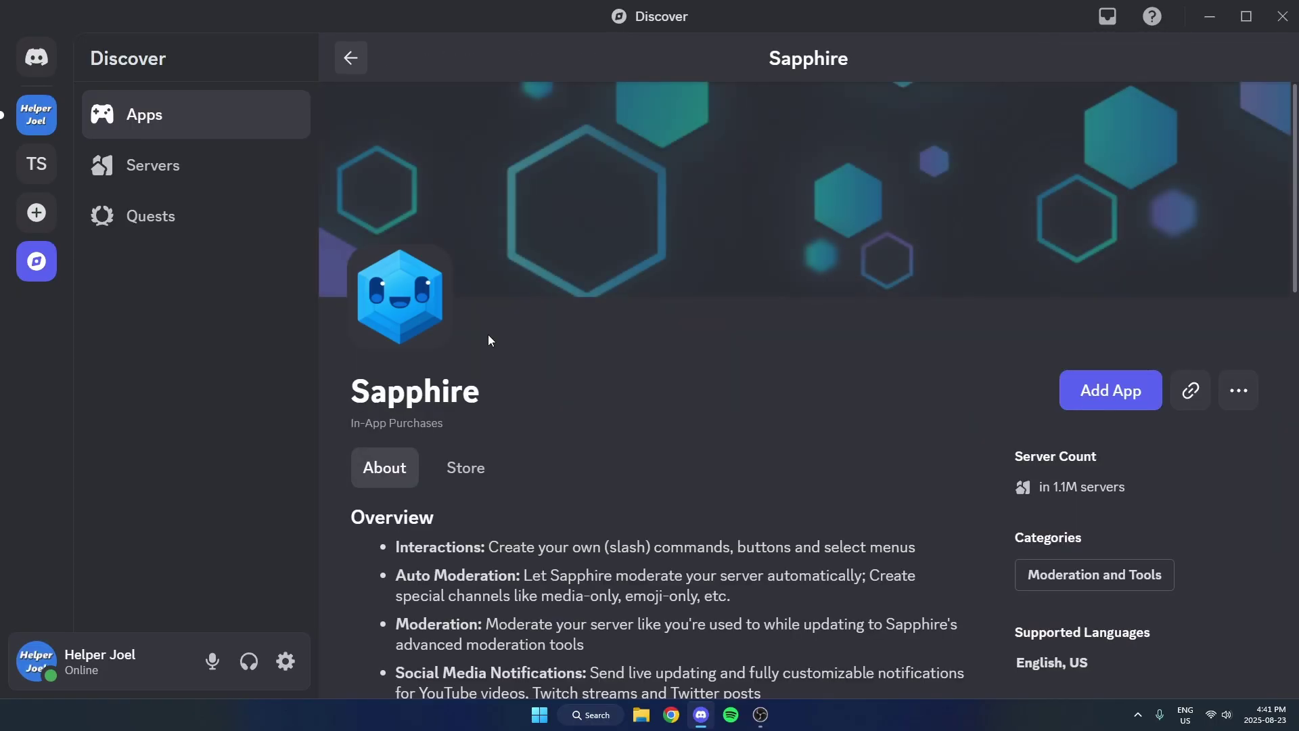
# Step: Add the Sapphire app from its Discover page, bringing up the Leaving Discord prompt
pyautogui.click(1110, 399)
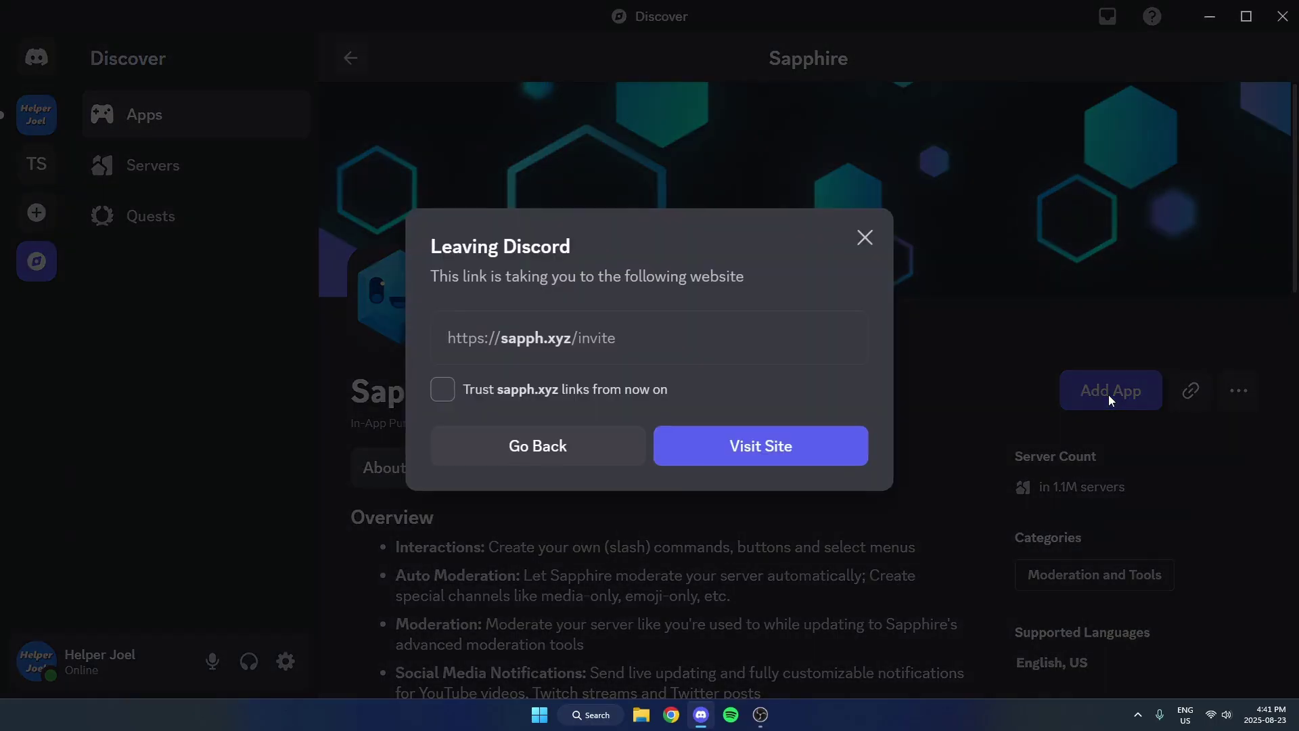
# Step: Authorize Sapphire into Test Server on its invite site, then return to Discord
pyautogui.click(673, 446)
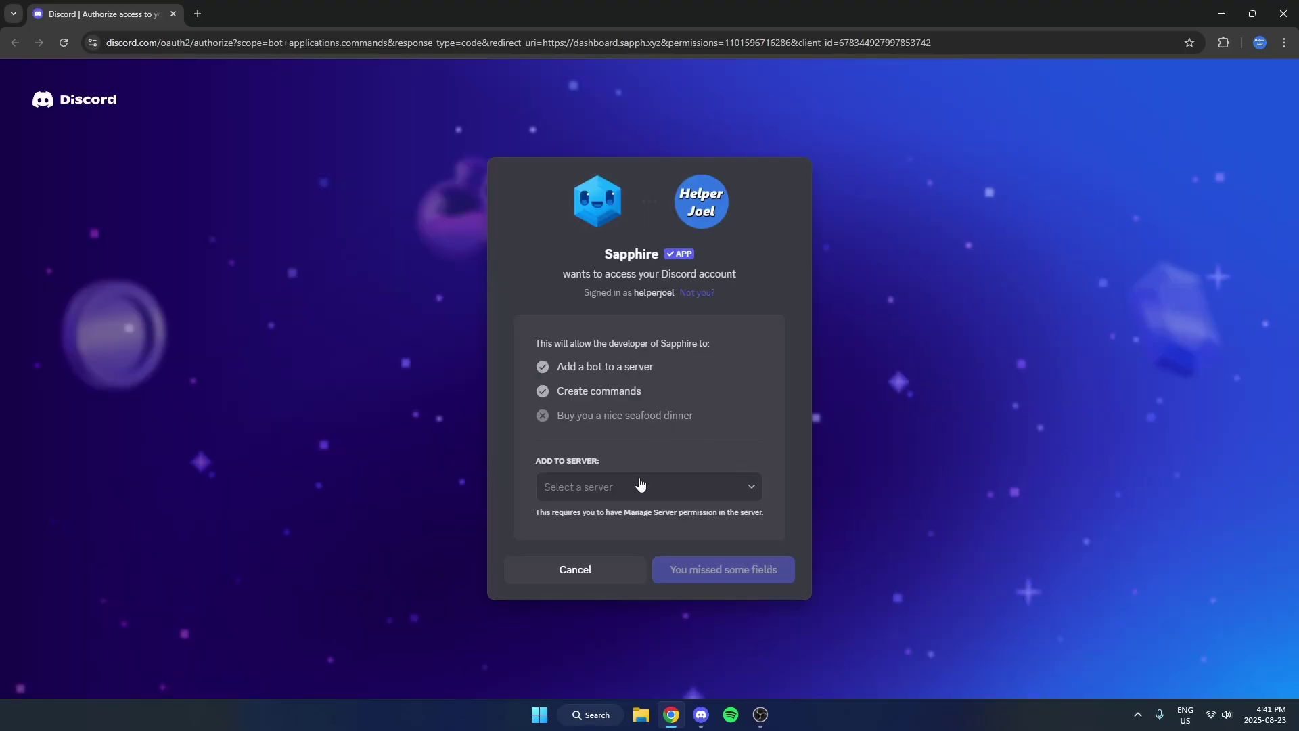
pyautogui.click(630, 497)
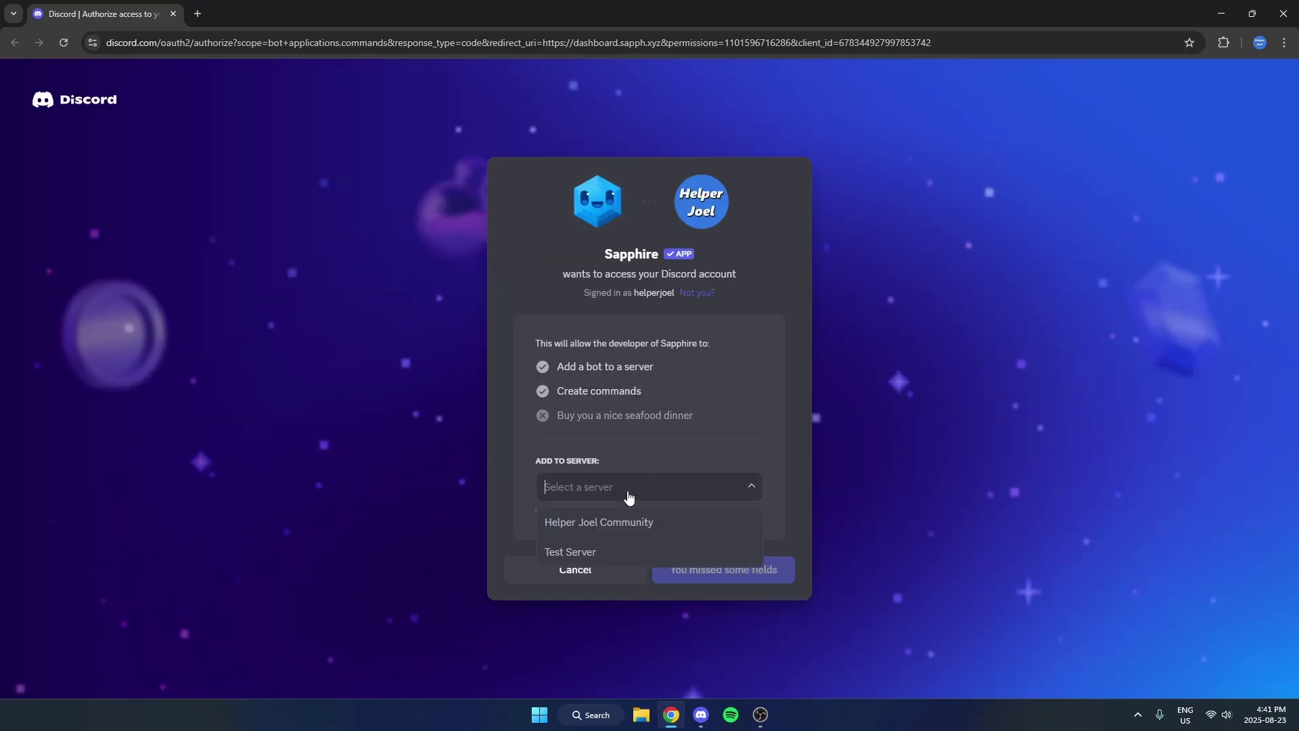
pyautogui.click(587, 553)
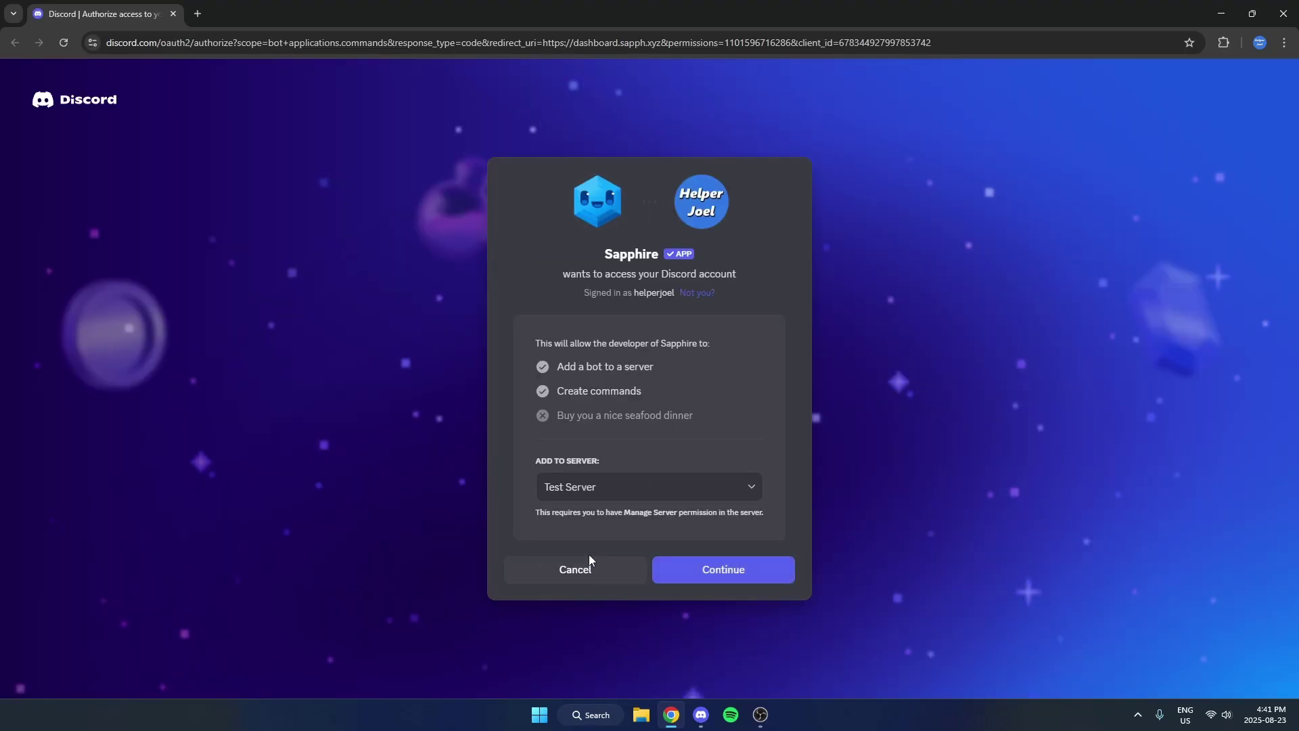
pyautogui.click(739, 576)
pyautogui.click(752, 601)
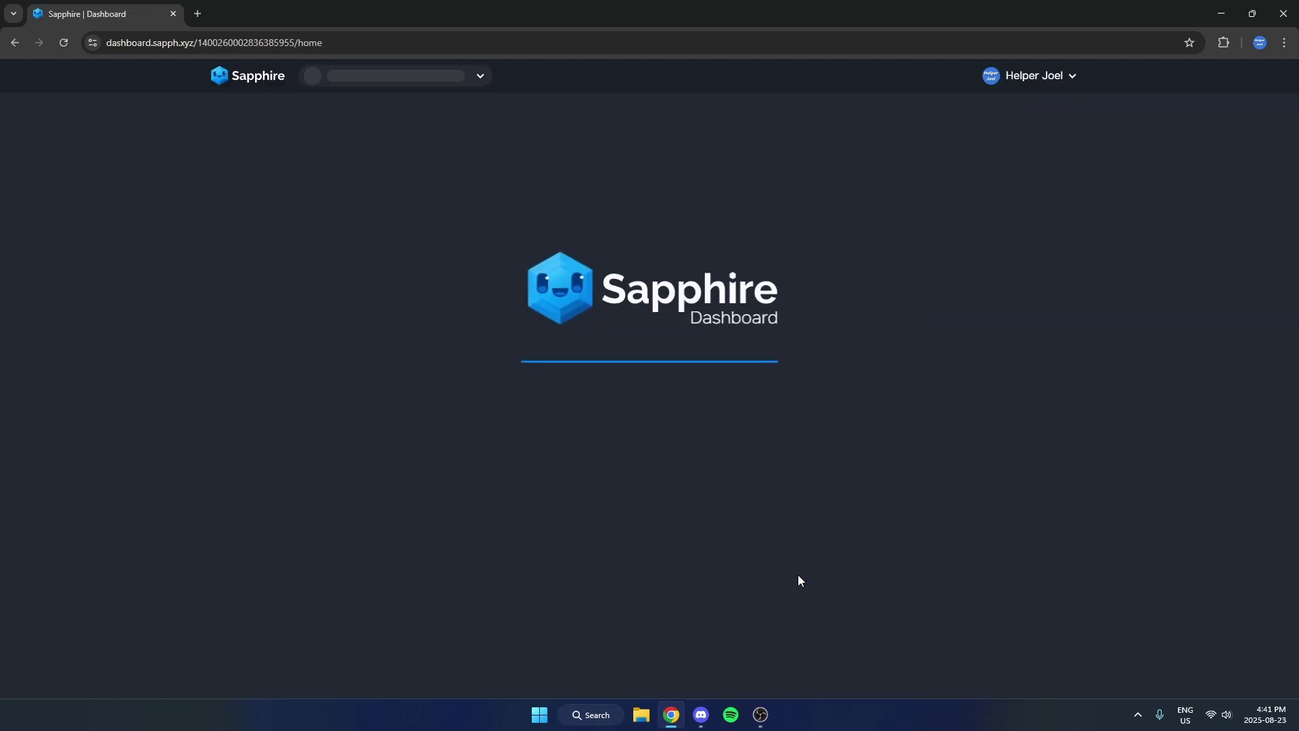
pyautogui.click(700, 720)
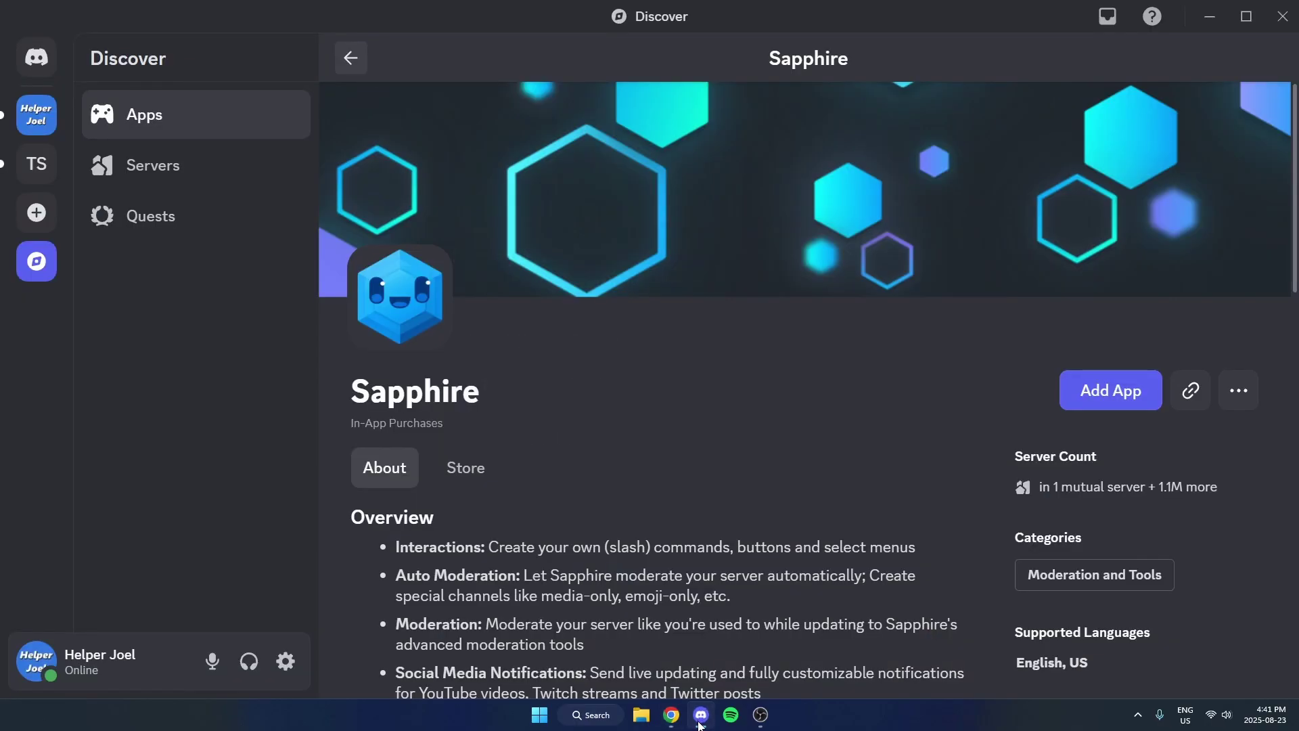
# Step: Switch to Test Server and open its Server Settings from the header menu
pyautogui.click(43, 169)
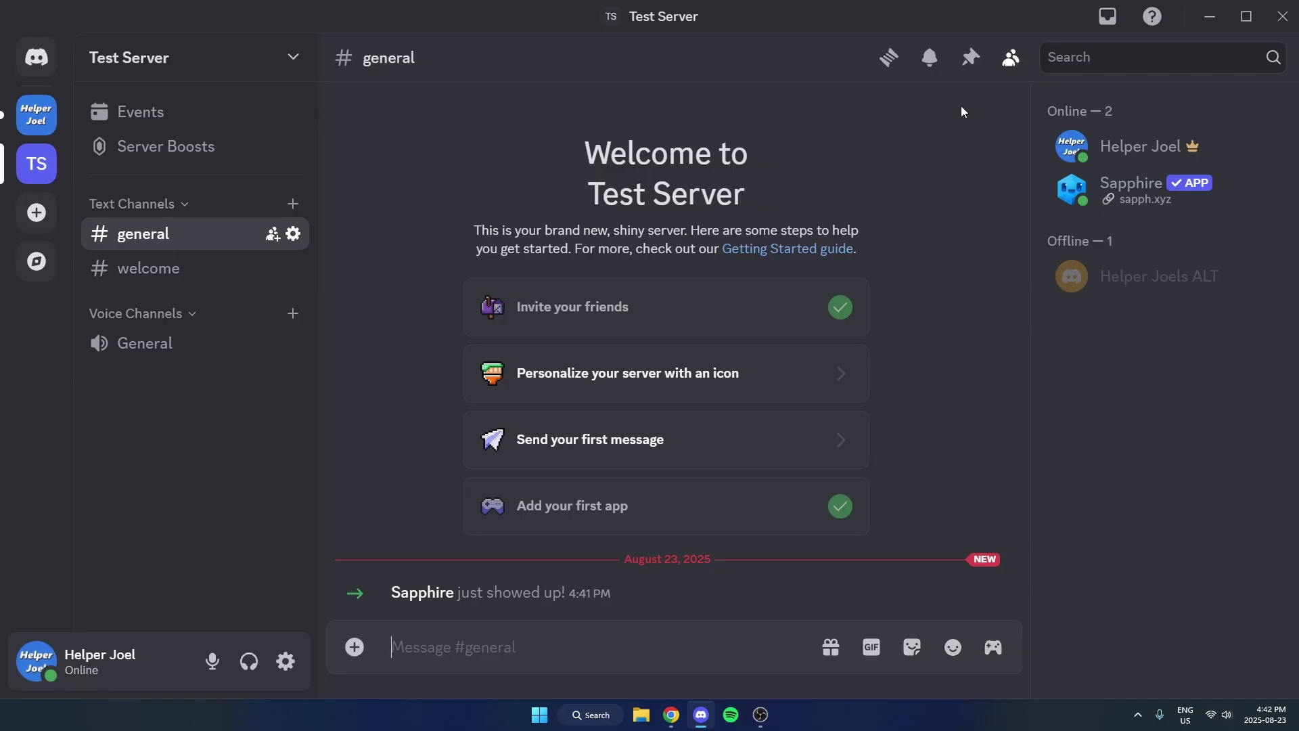
pyautogui.click(158, 59)
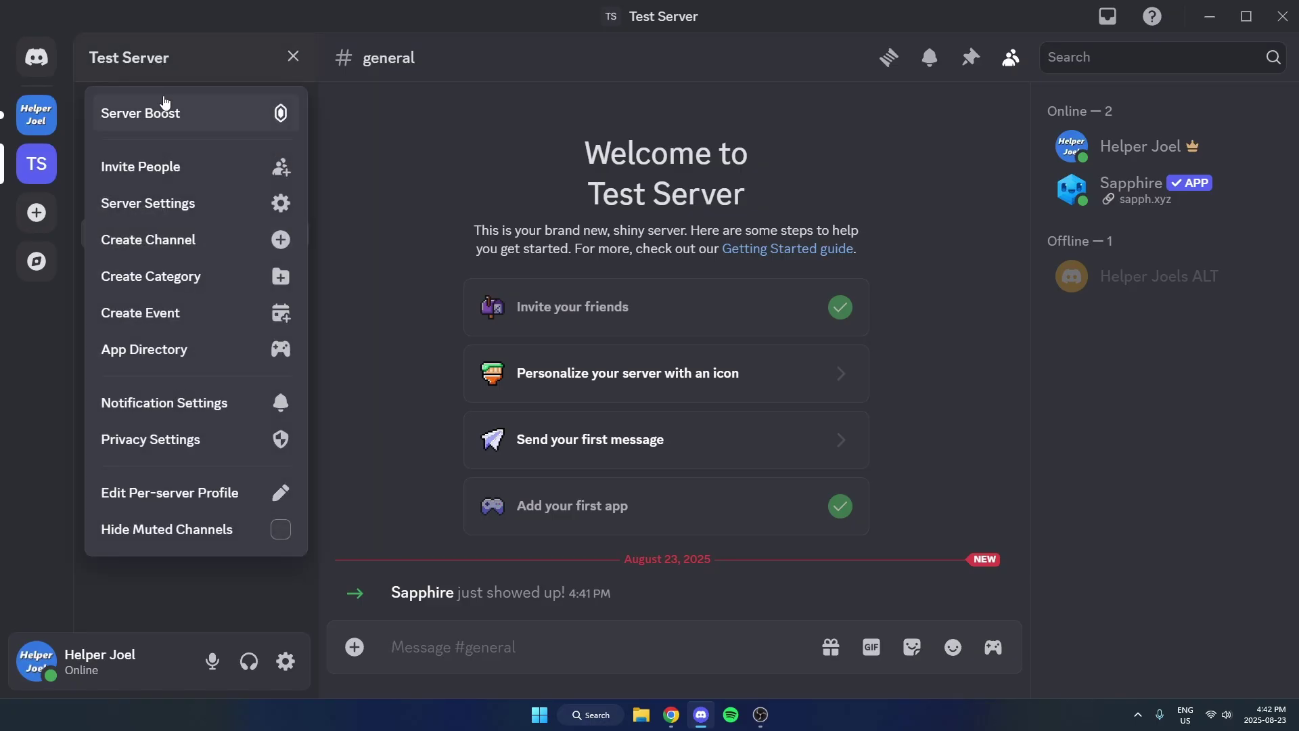
pyautogui.click(172, 205)
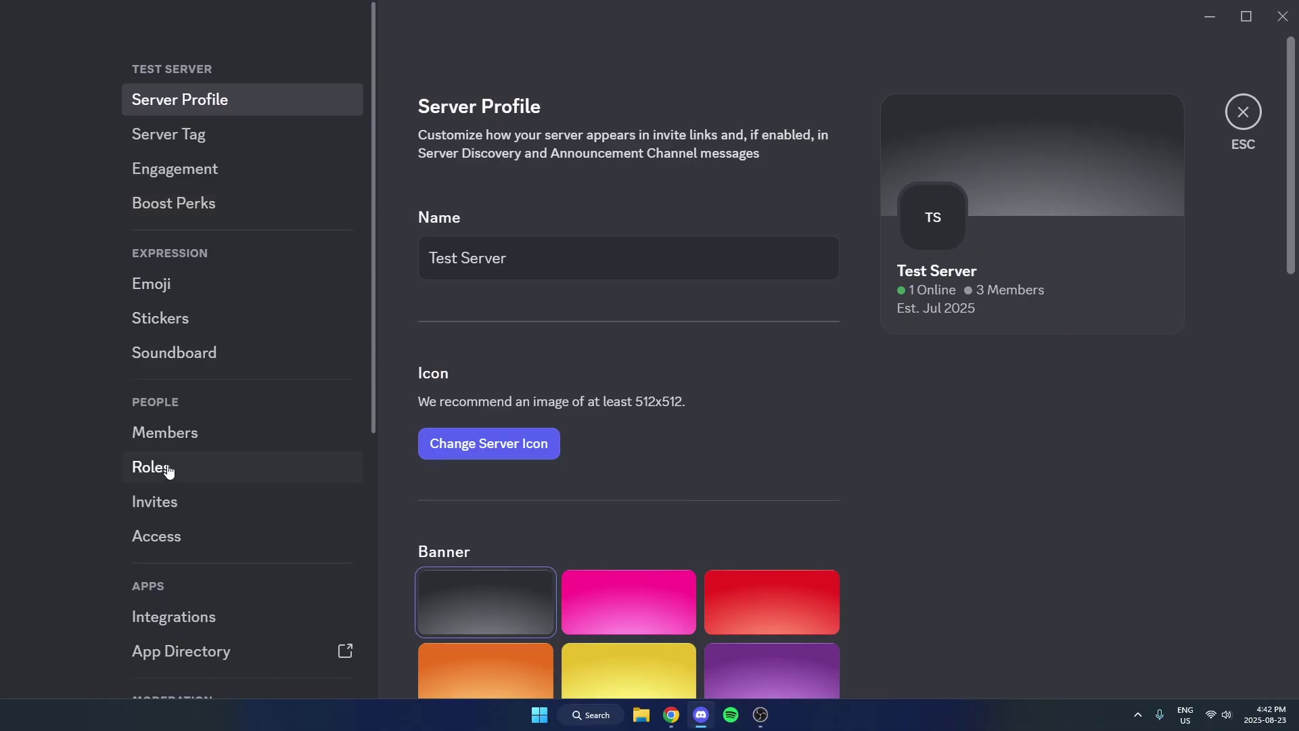
# Step: Create a green role named 'role 1' and save it
pyautogui.click(203, 467)
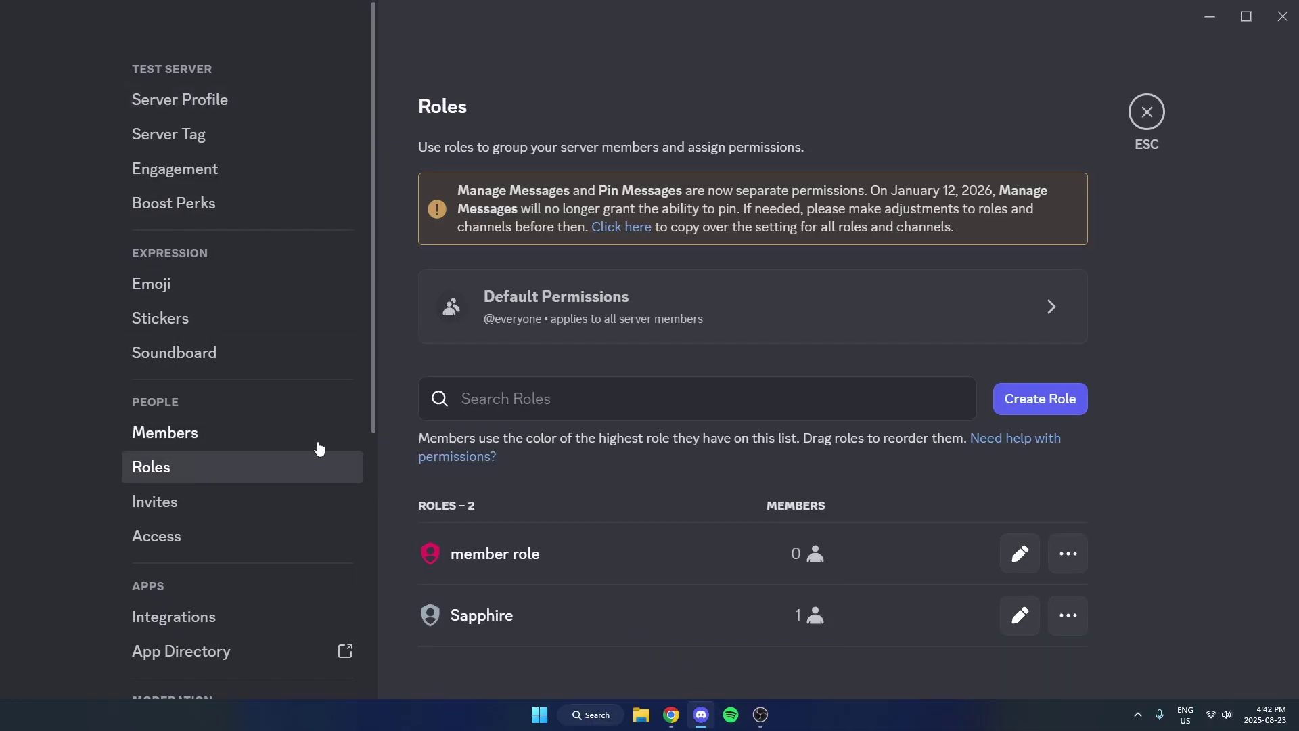
pyautogui.click(1021, 396)
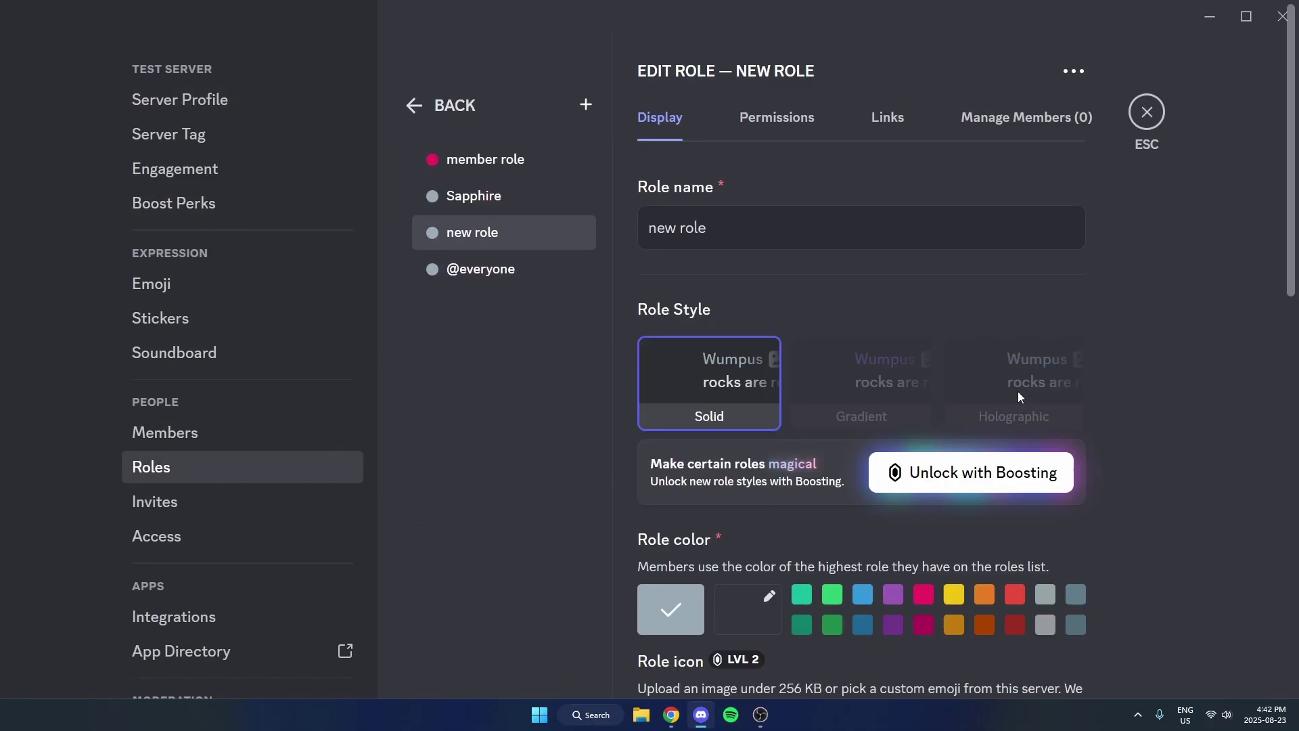
pyautogui.moveTo(749, 234); pyautogui.dragTo(603, 225)
pyautogui.press('BackSpace')
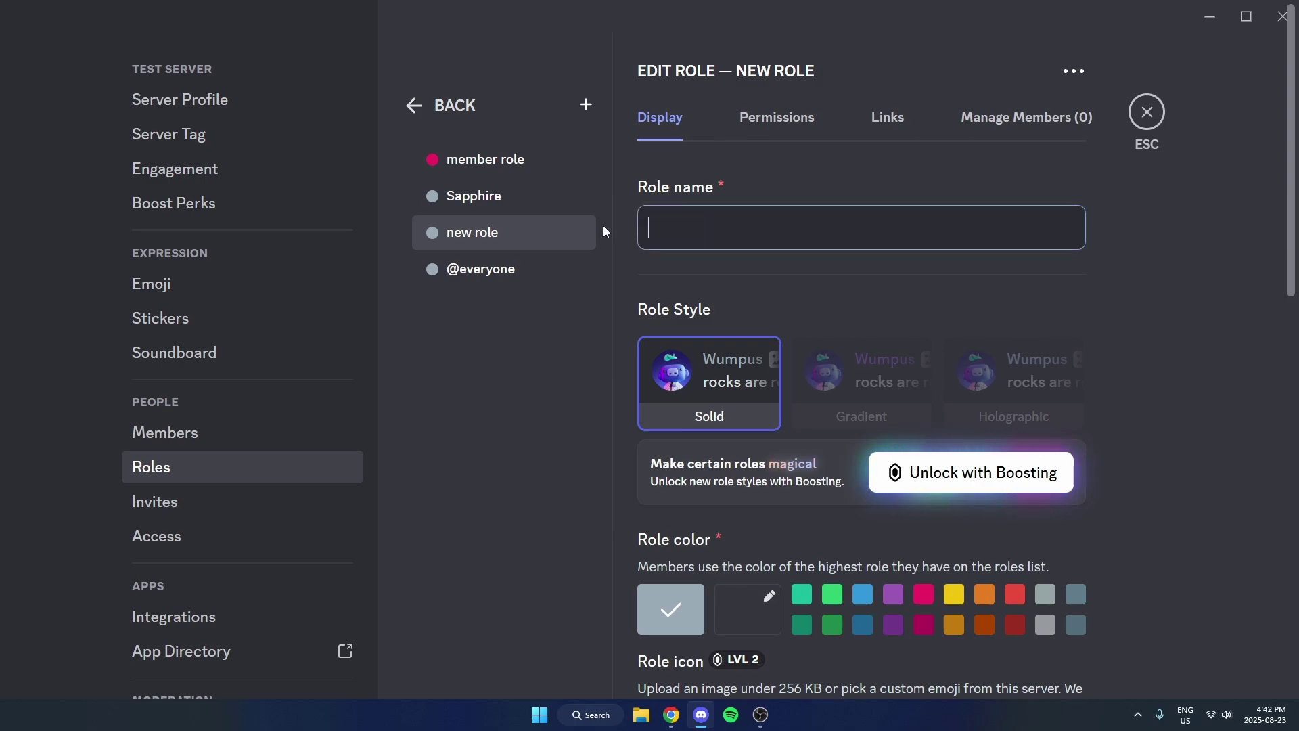
pyautogui.write('role 1')
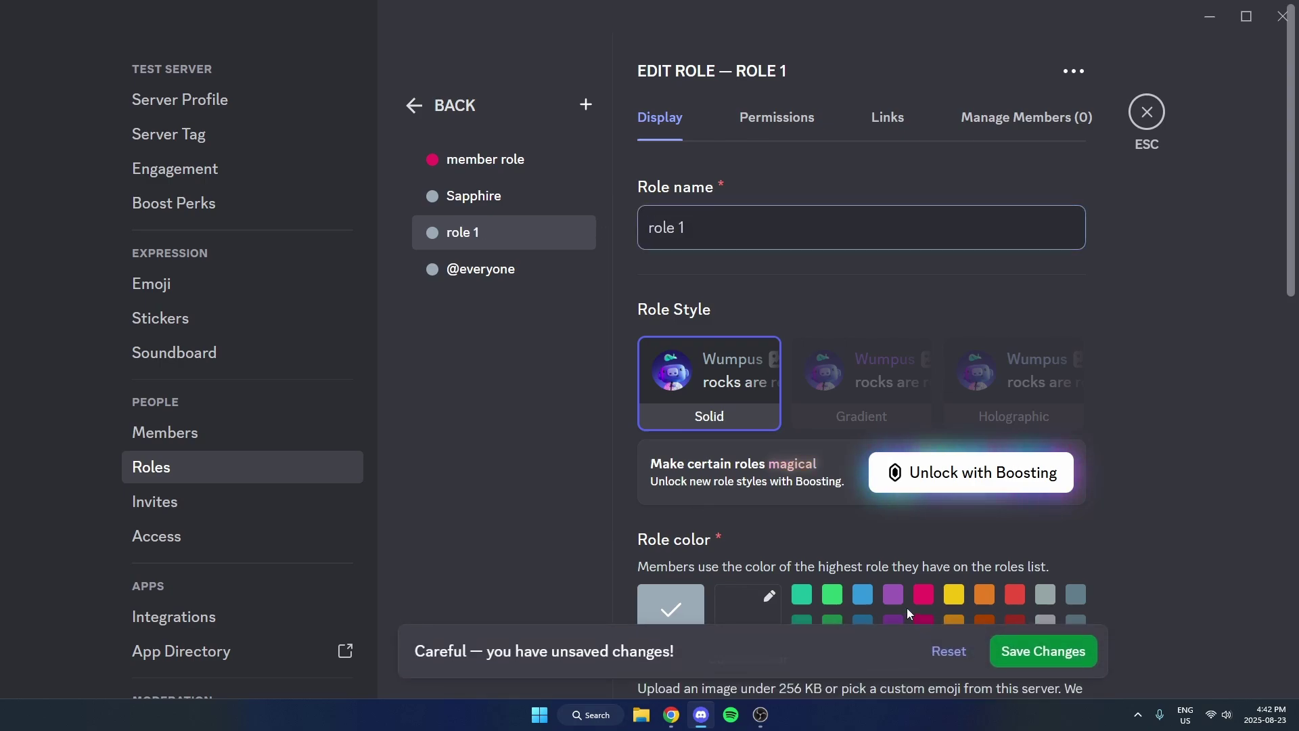
pyautogui.click(833, 594)
pyautogui.click(1026, 655)
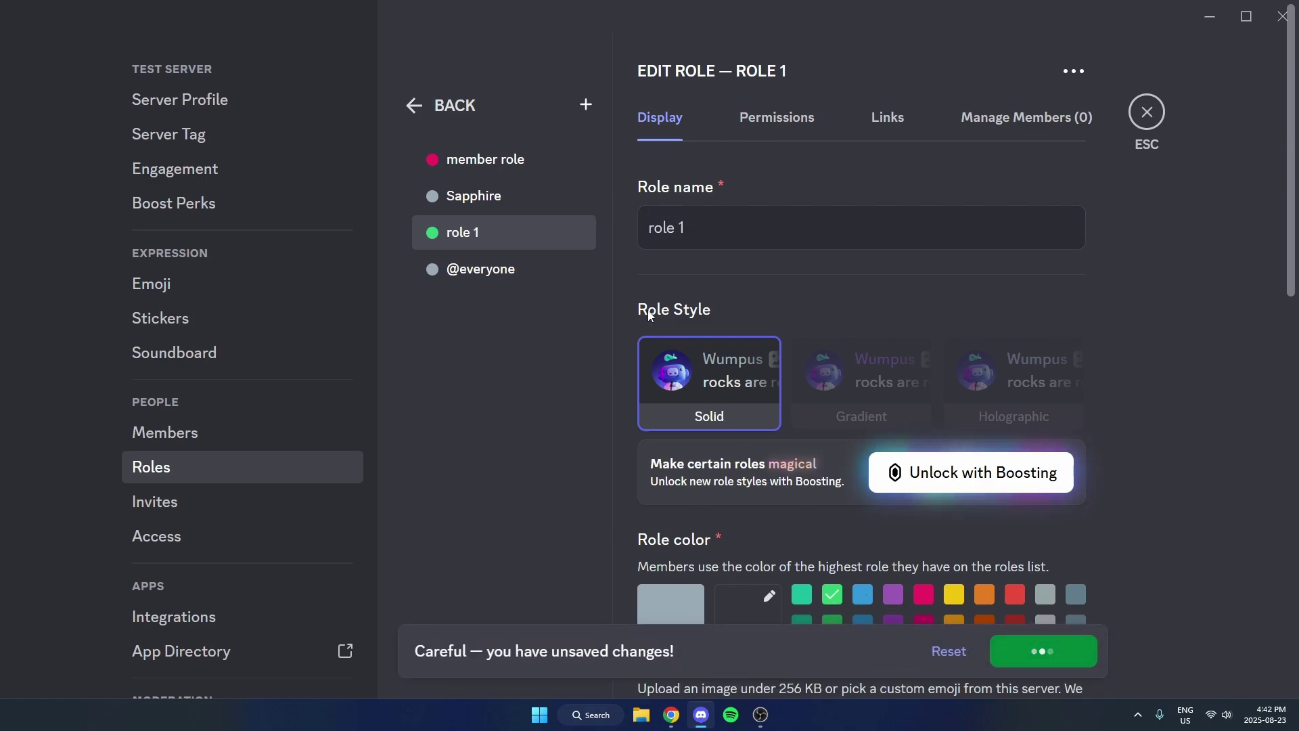
# Step: Create a red role named 'role 2' and save it
pyautogui.click(586, 104)
pyautogui.moveTo(731, 218); pyautogui.dragTo(507, 232)
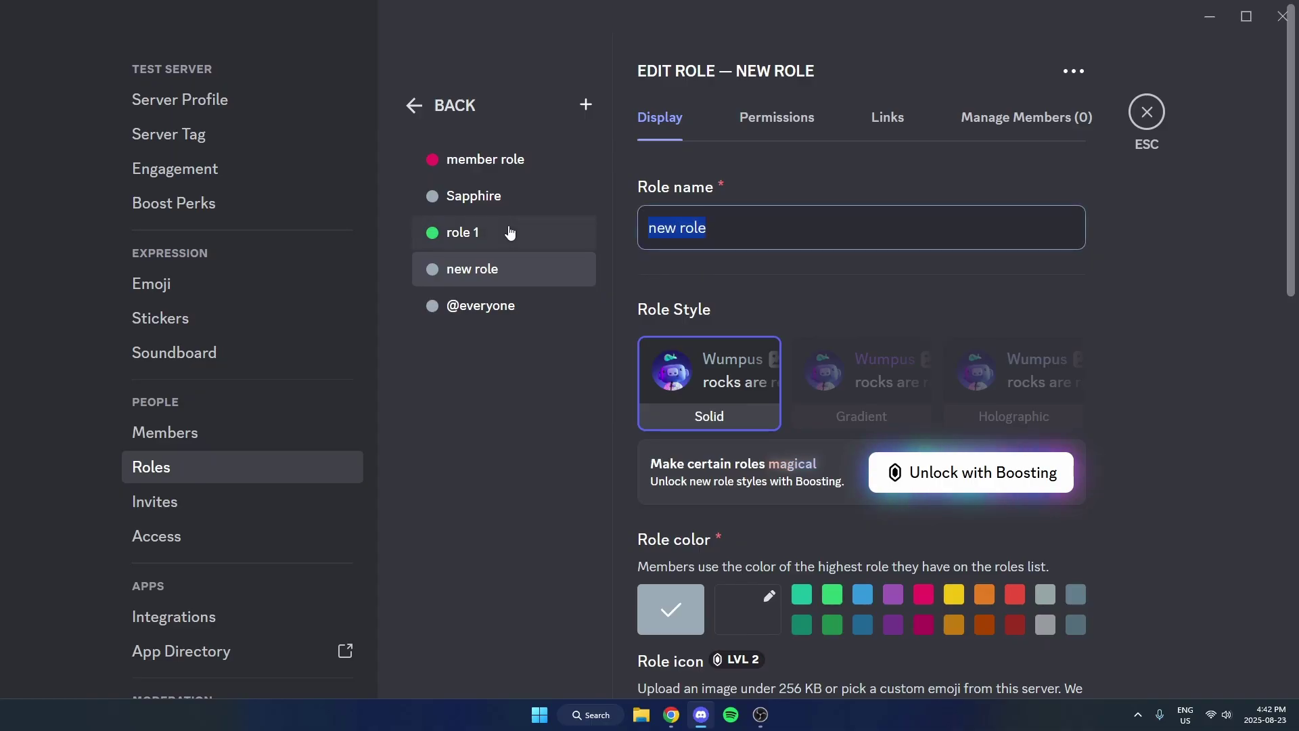
pyautogui.press('BackSpace')
pyautogui.write('role 2')
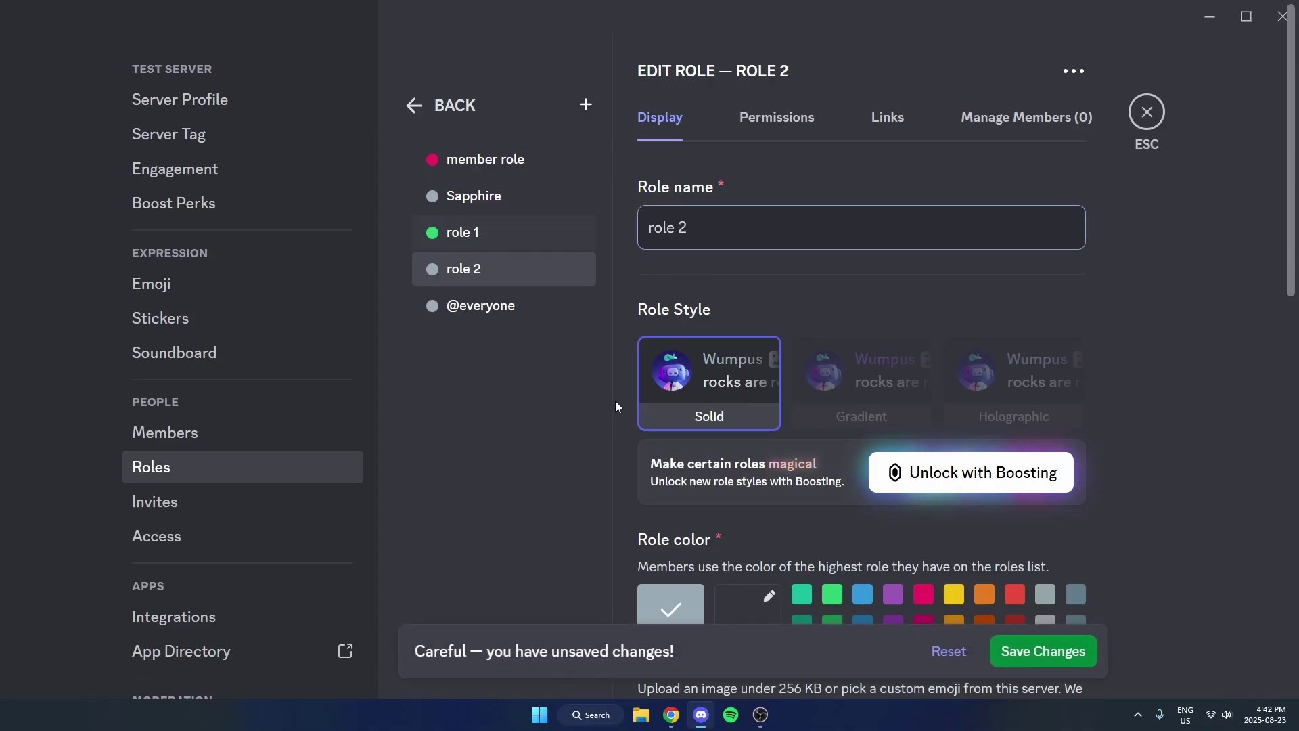
pyautogui.click(1015, 595)
pyautogui.click(1062, 660)
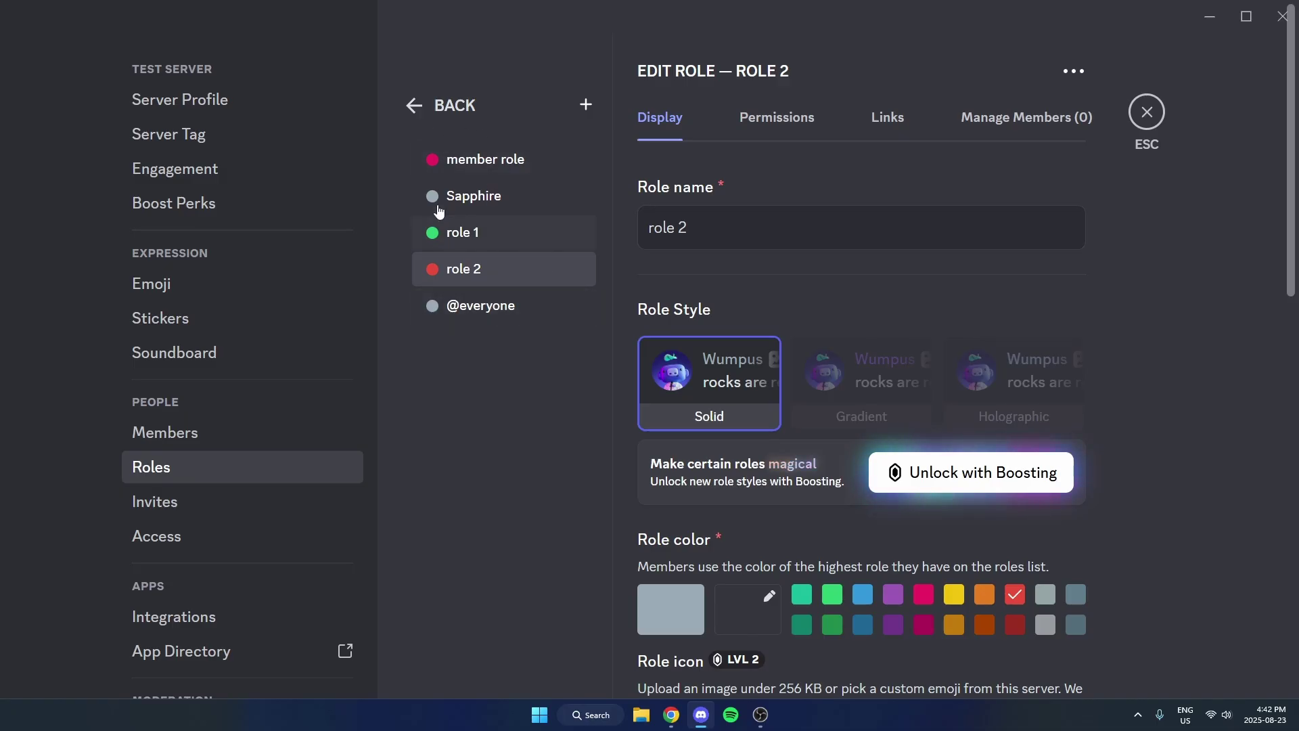
# Step: Move the Sapphire role to the top, save the order, and close settings
pyautogui.moveTo(467, 200); pyautogui.dragTo(482, 163)
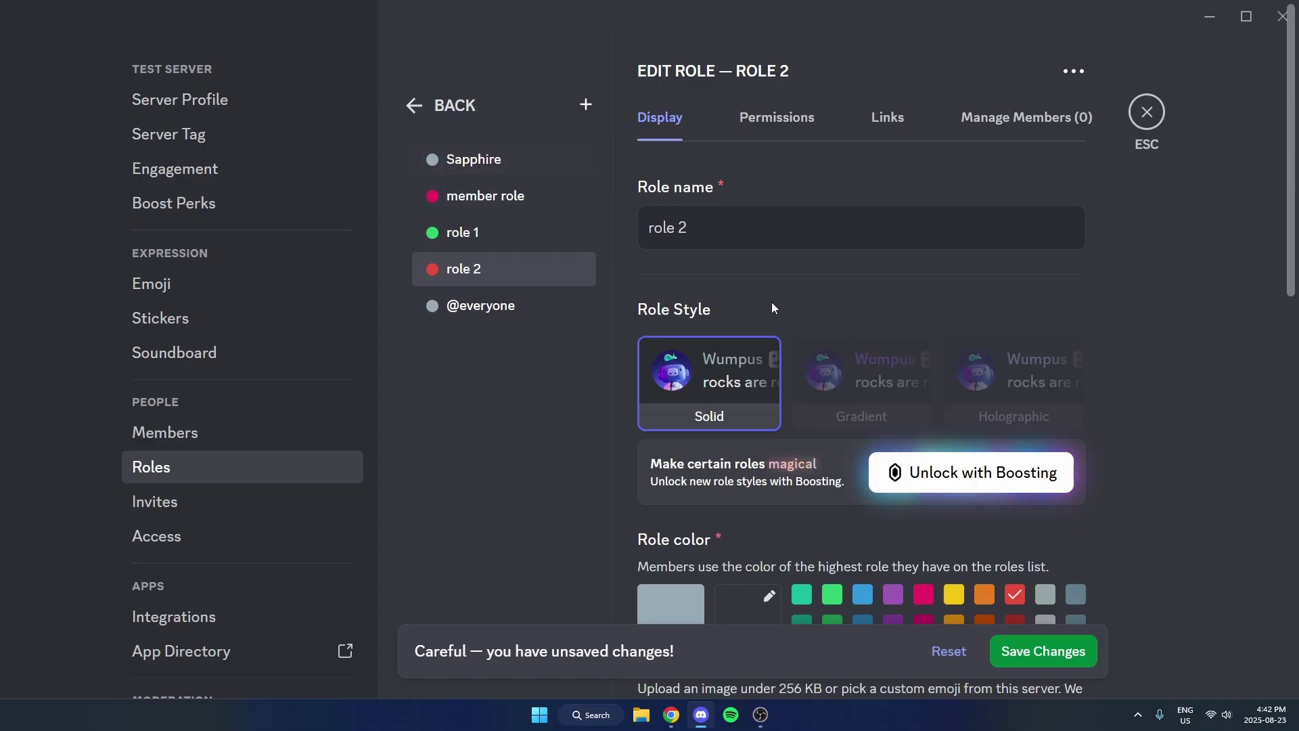
pyautogui.click(1049, 654)
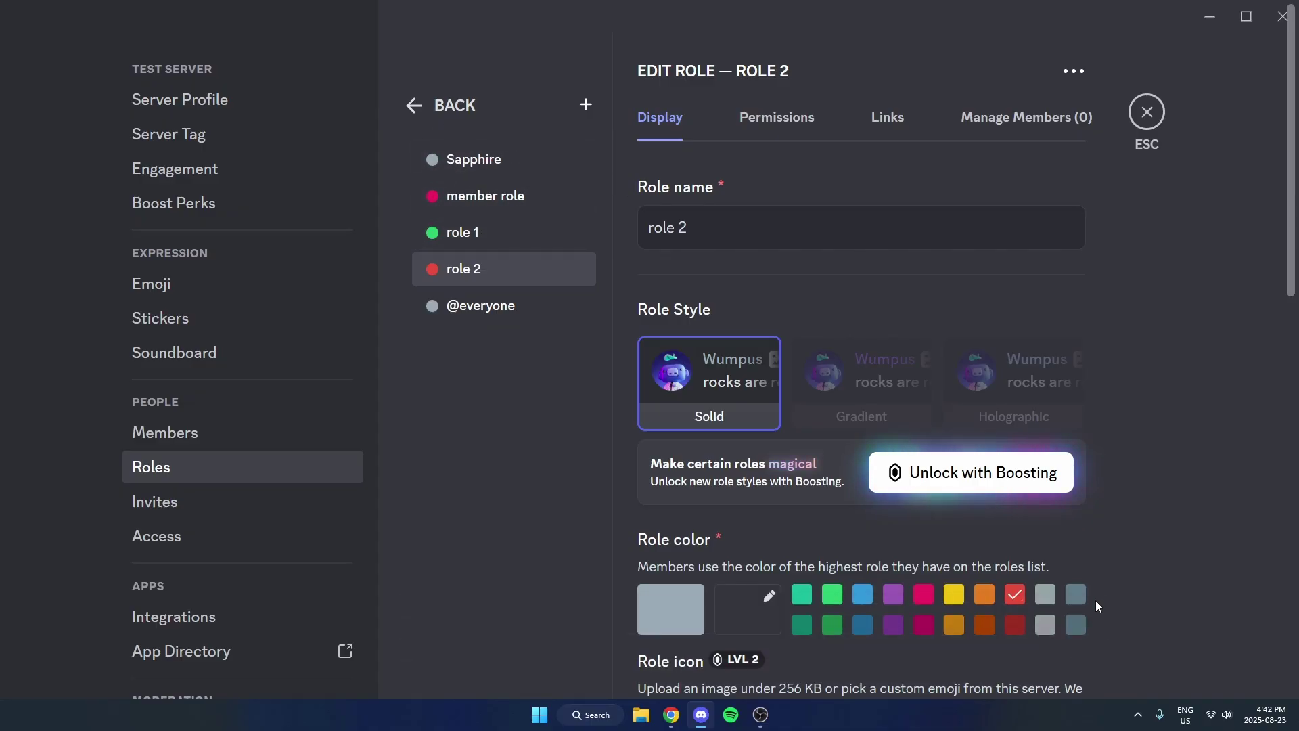
pyautogui.click(1146, 112)
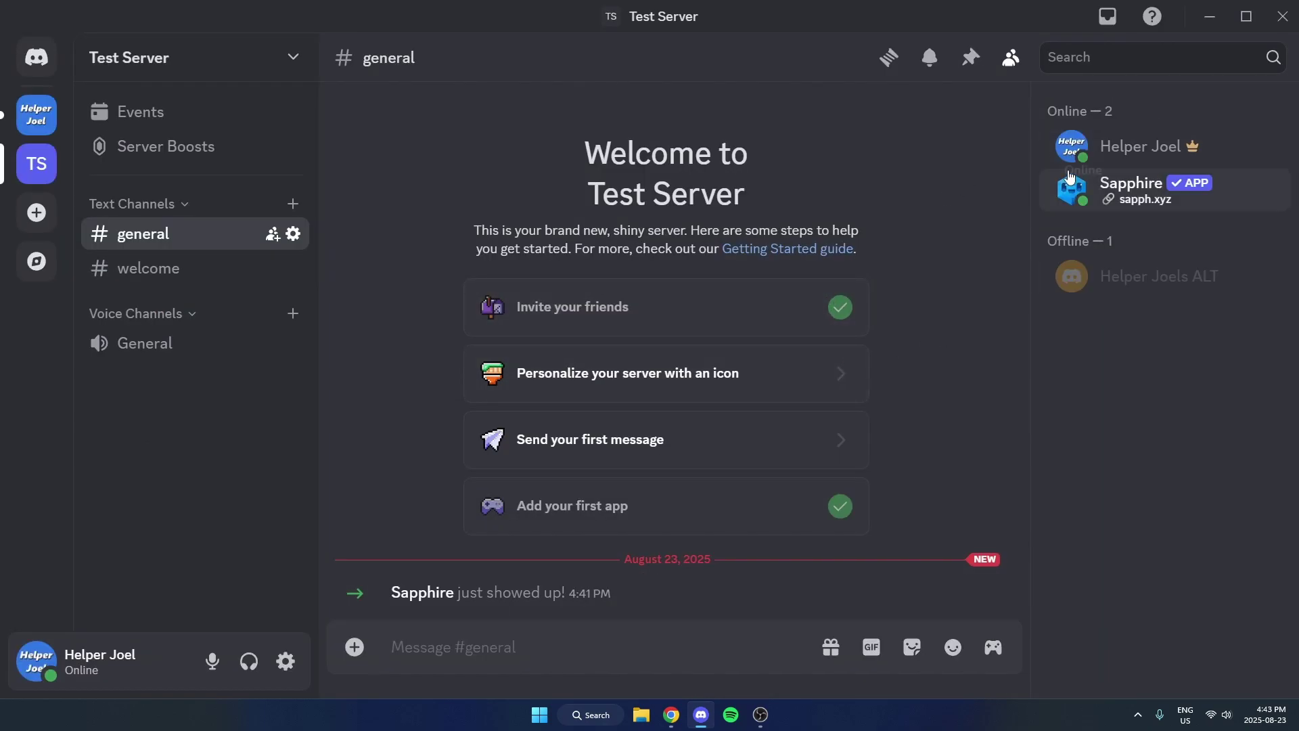
# Step: Open Sapphire's website sapph.xyz through the Website link on its member profile
pyautogui.rightClick(1108, 198)
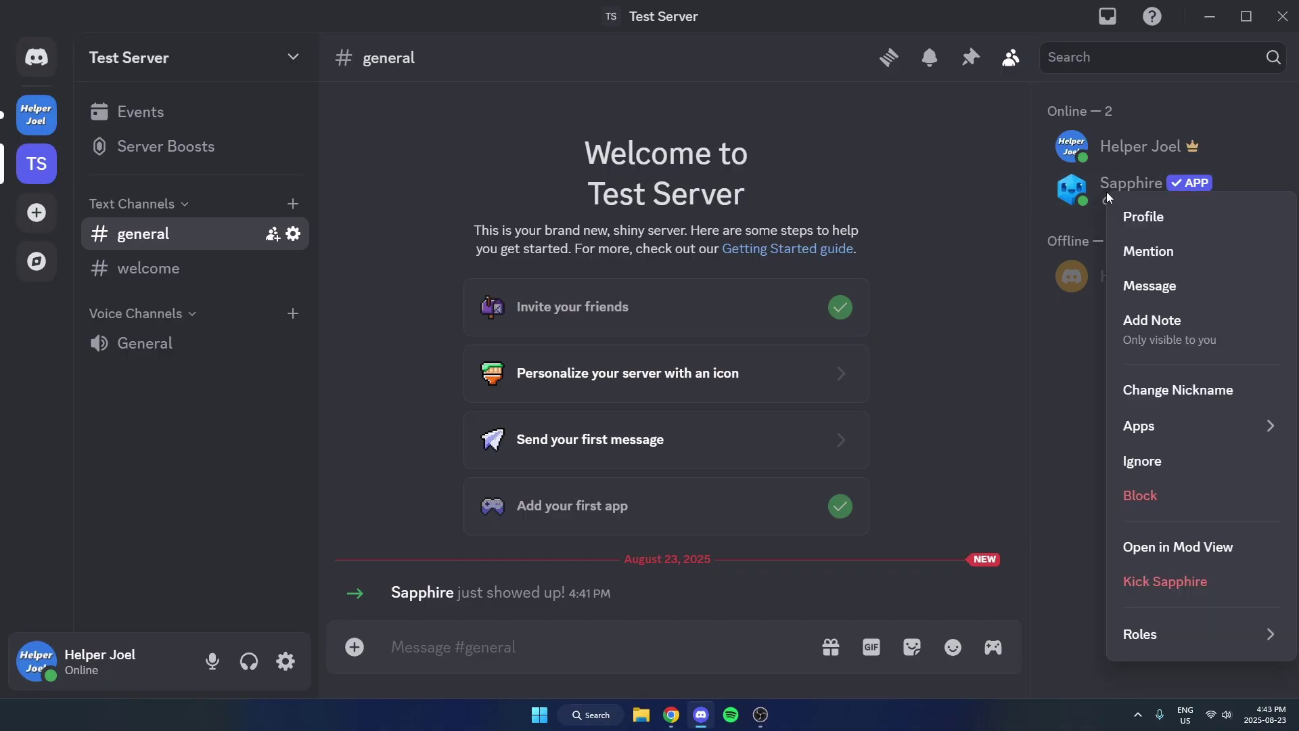
pyautogui.click(1156, 218)
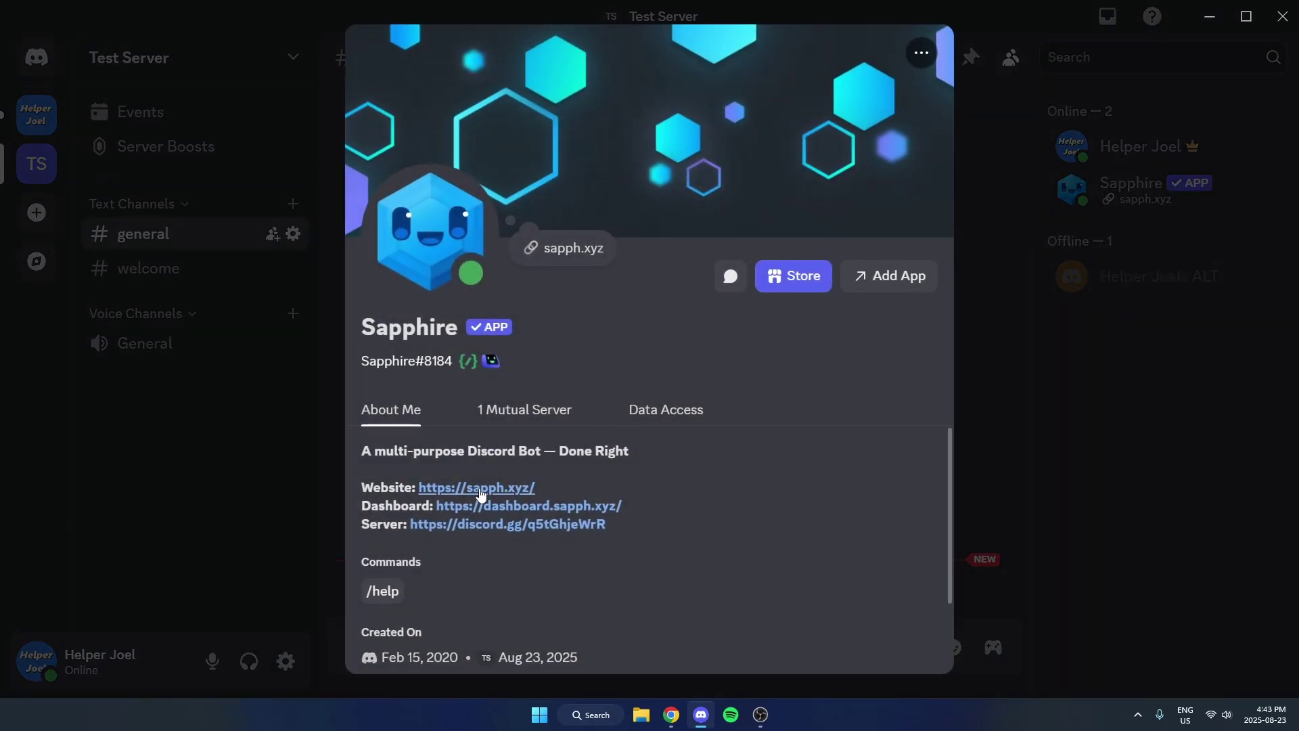
pyautogui.click(480, 490)
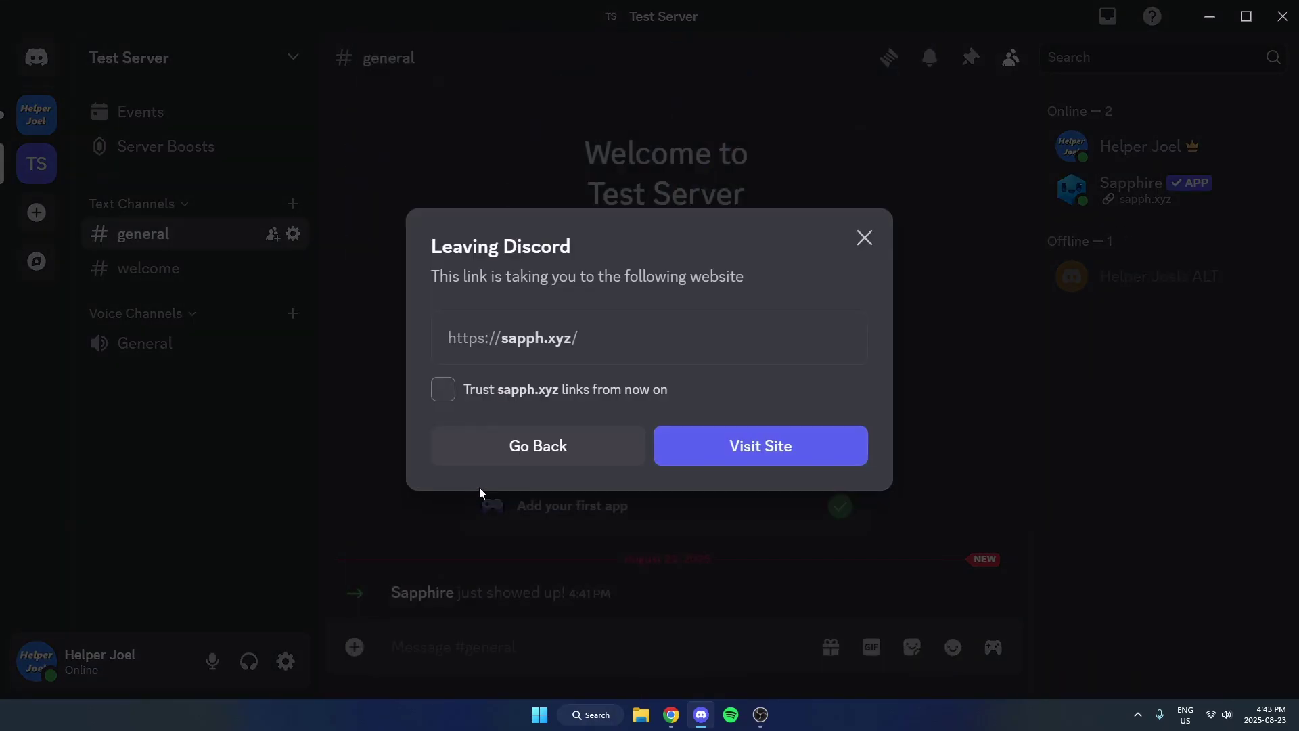
pyautogui.click(777, 447)
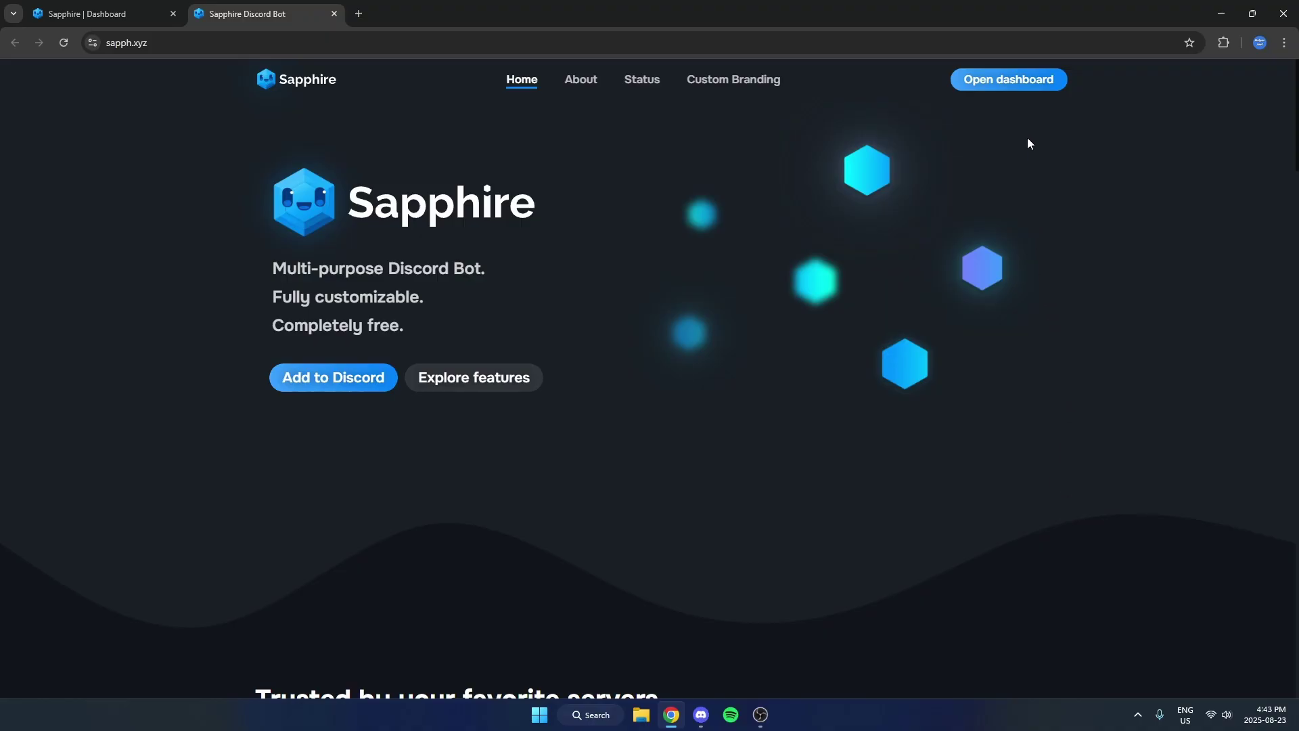
# Step: Open the Sapphire dashboard for Test Server and go to Reaction Roles
pyautogui.click(1022, 82)
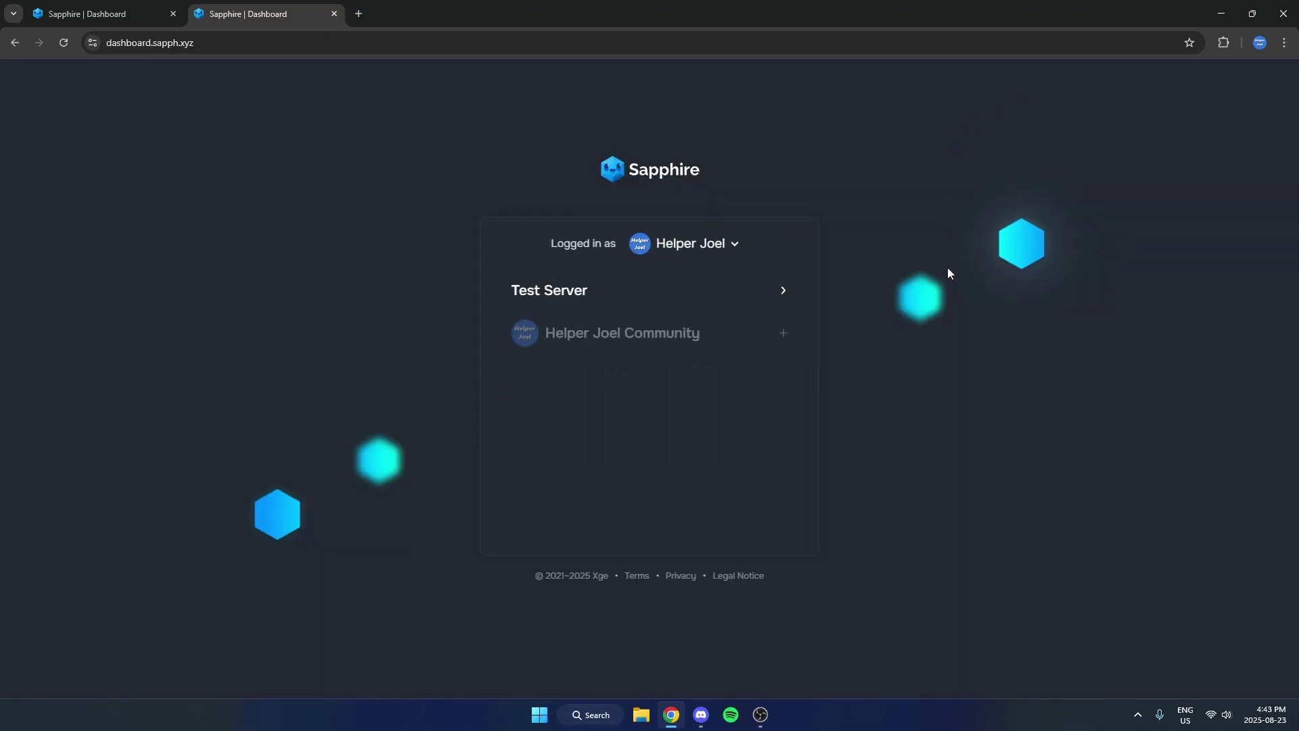
pyautogui.click(588, 292)
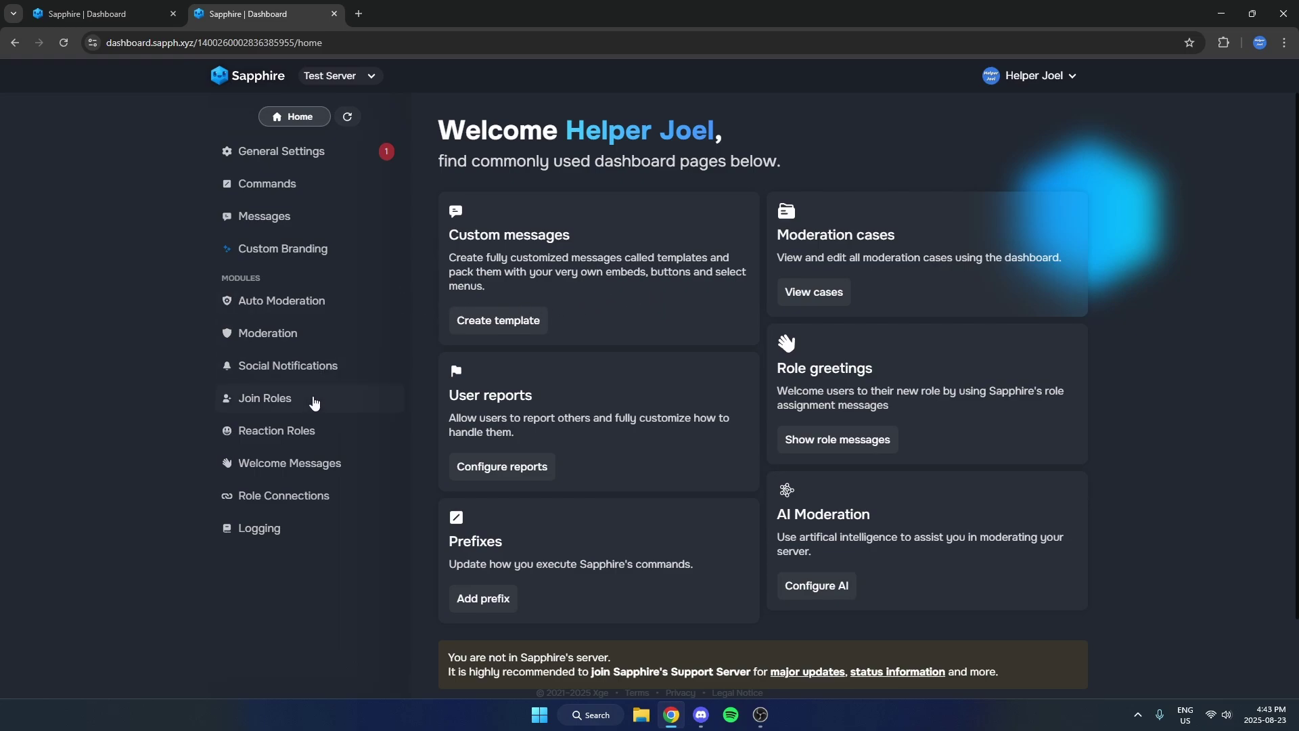
pyautogui.click(327, 436)
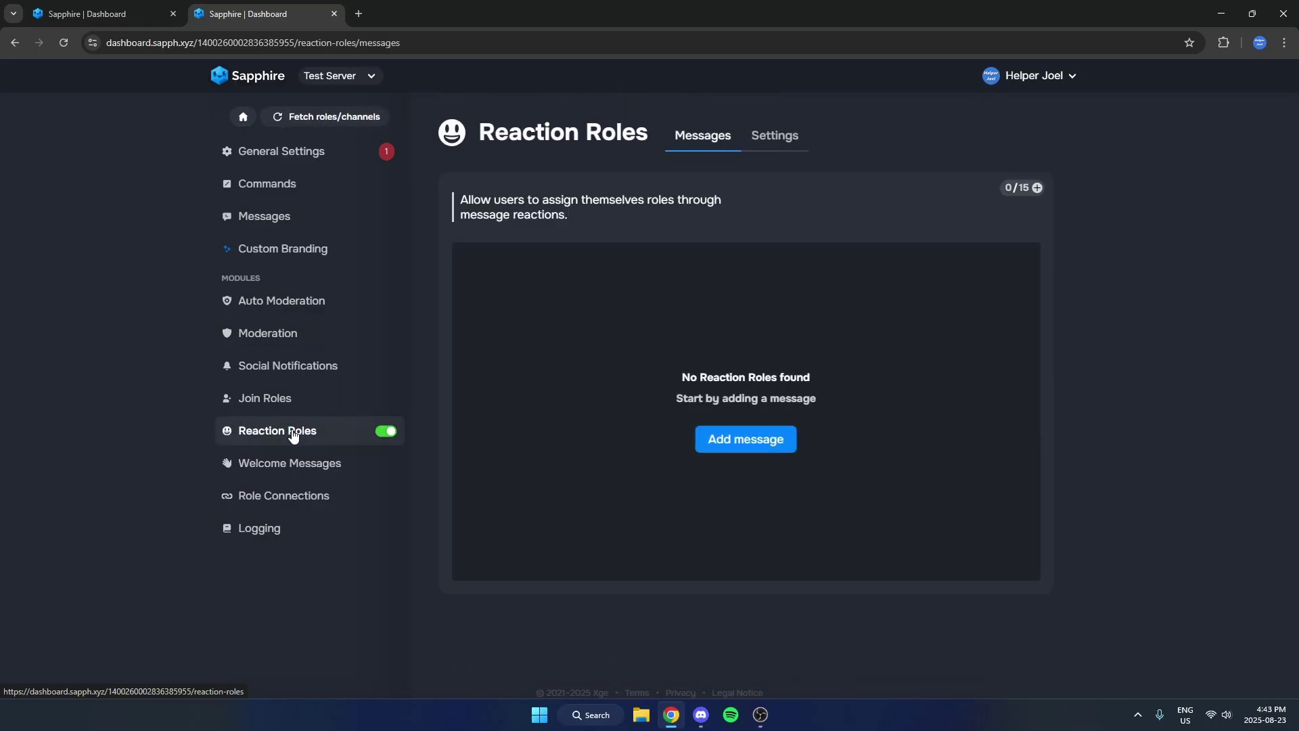
# Step: Add a bot-created reaction-roles message for #general with a grinning emoji reaction
pyautogui.click(750, 452)
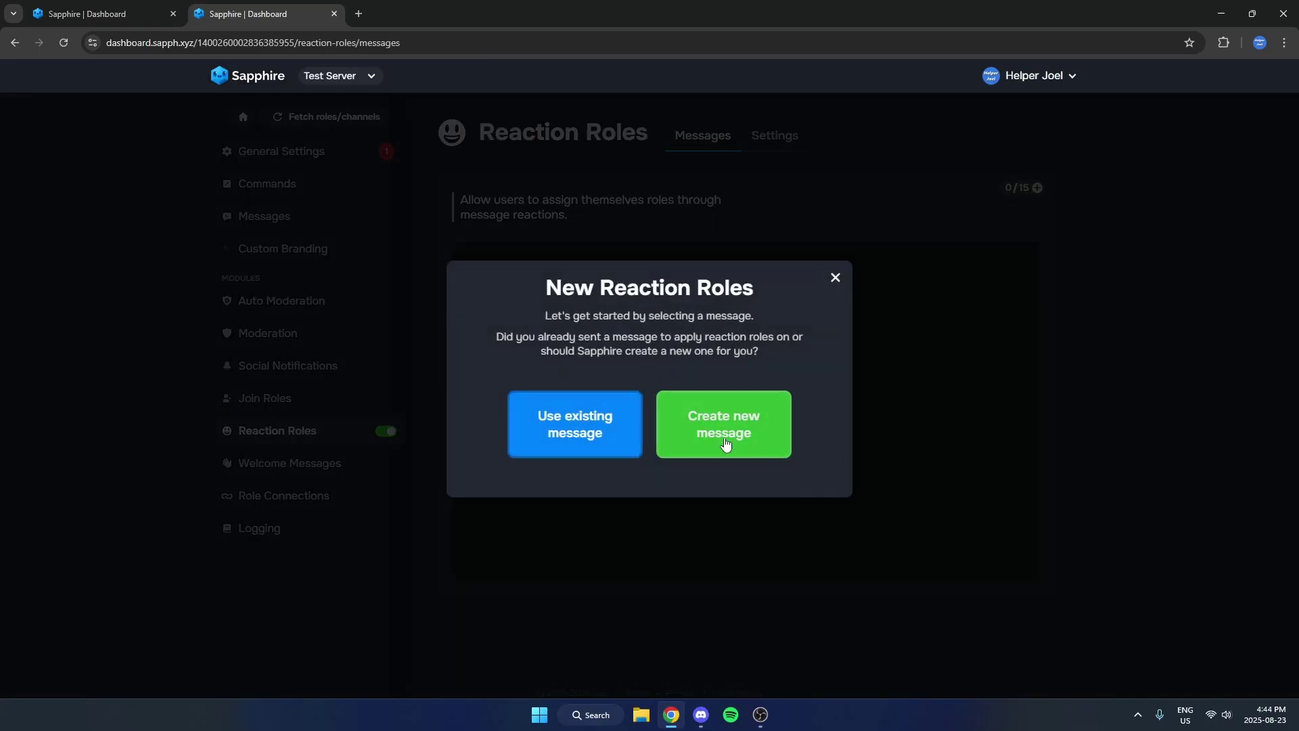
pyautogui.click(726, 408)
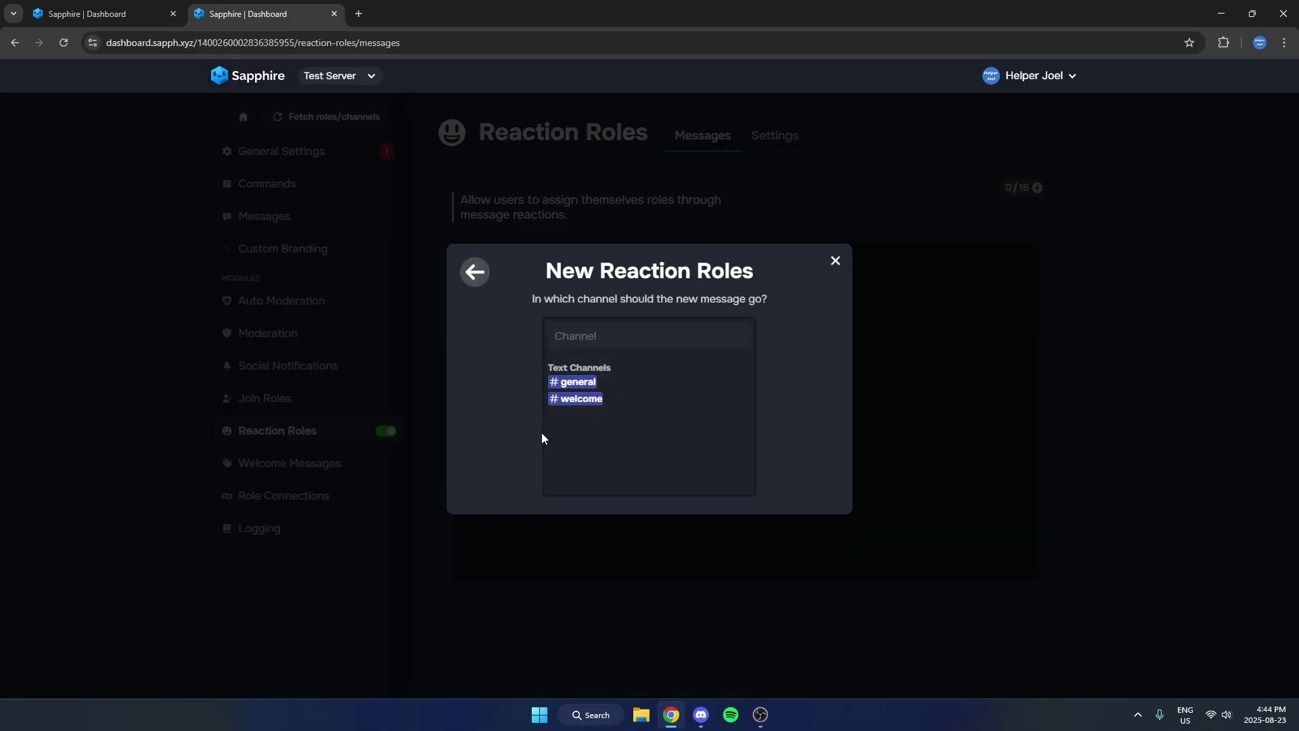
pyautogui.click(594, 384)
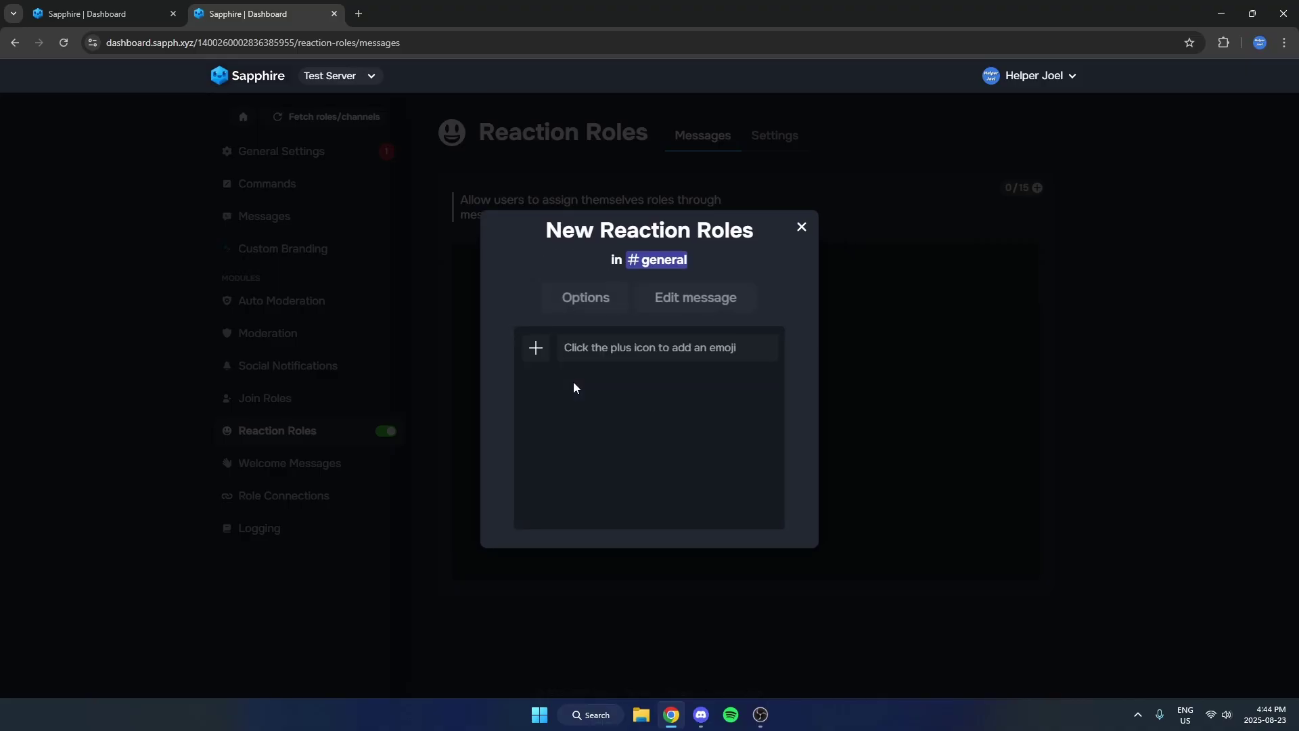
pyautogui.click(538, 351)
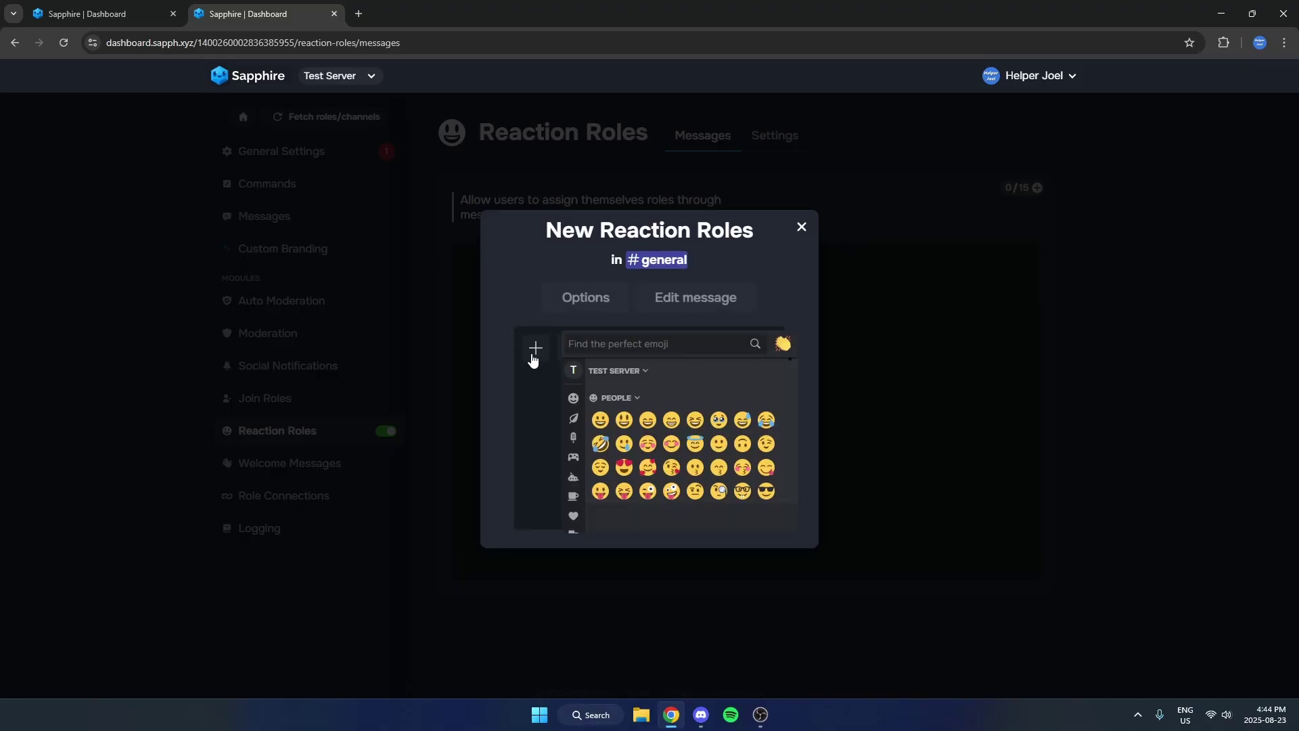
pyautogui.scroll(-1, 589, 406)
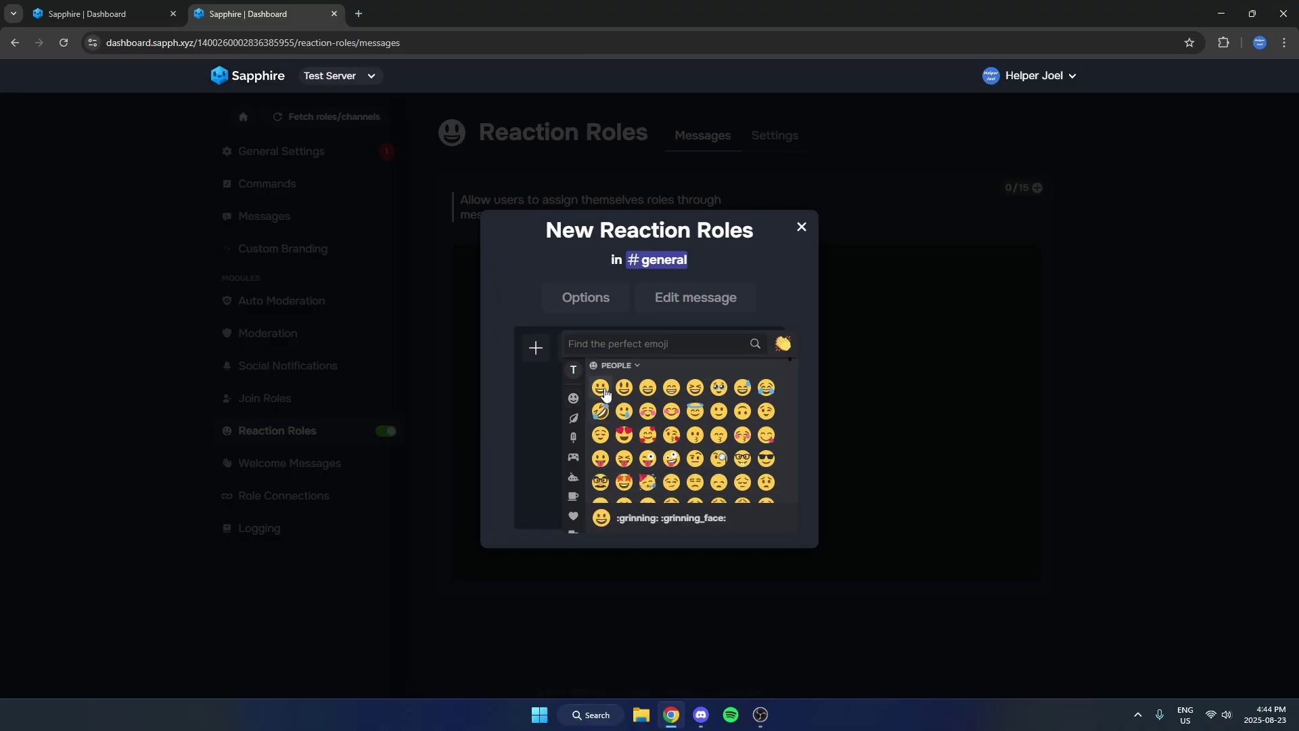
pyautogui.click(601, 388)
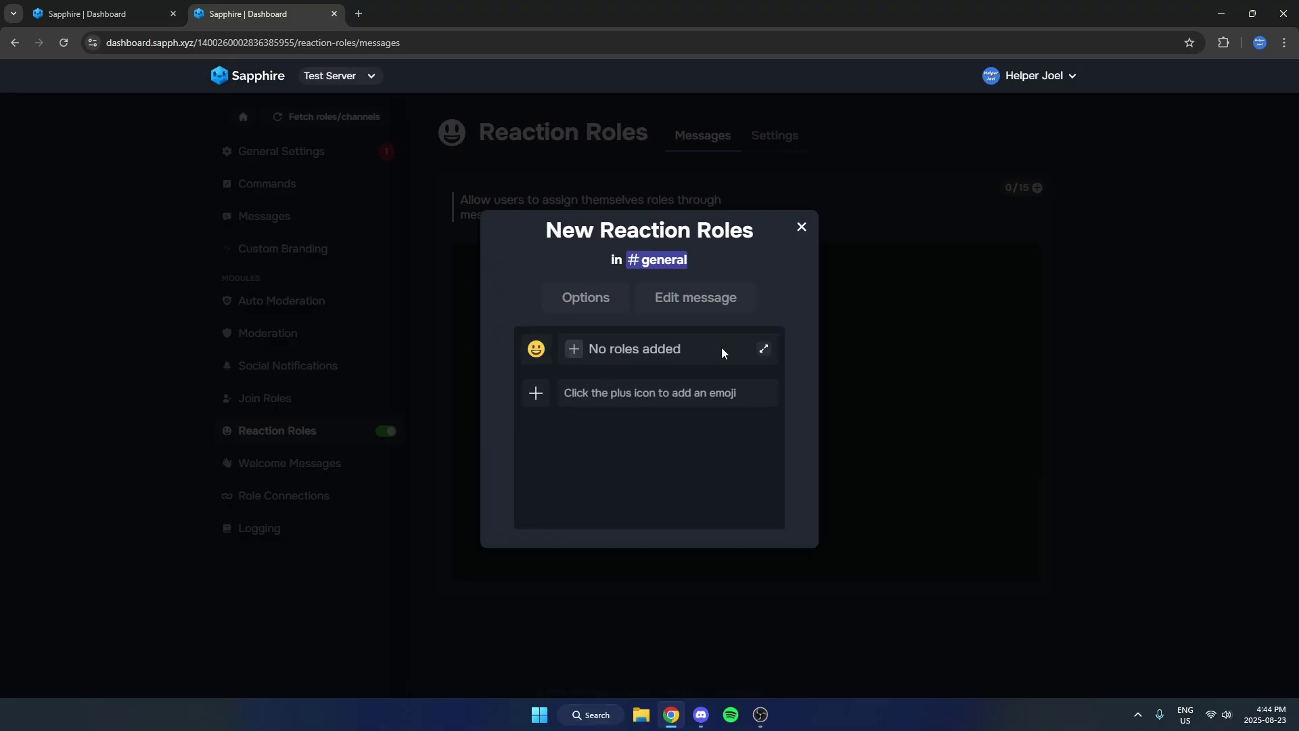
# Step: Map the grinning emoji to member role and a smiley emoji to role 1
pyautogui.click(574, 349)
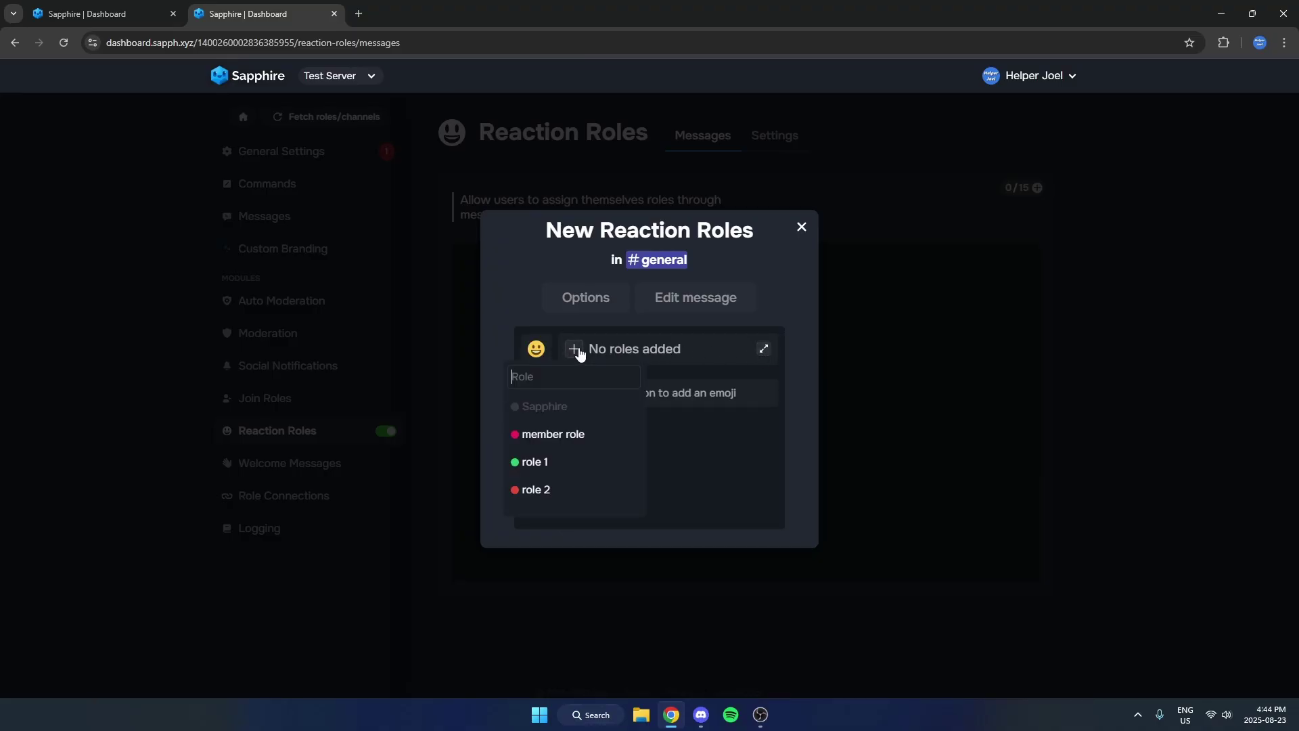
pyautogui.click(571, 431)
pyautogui.click(768, 384)
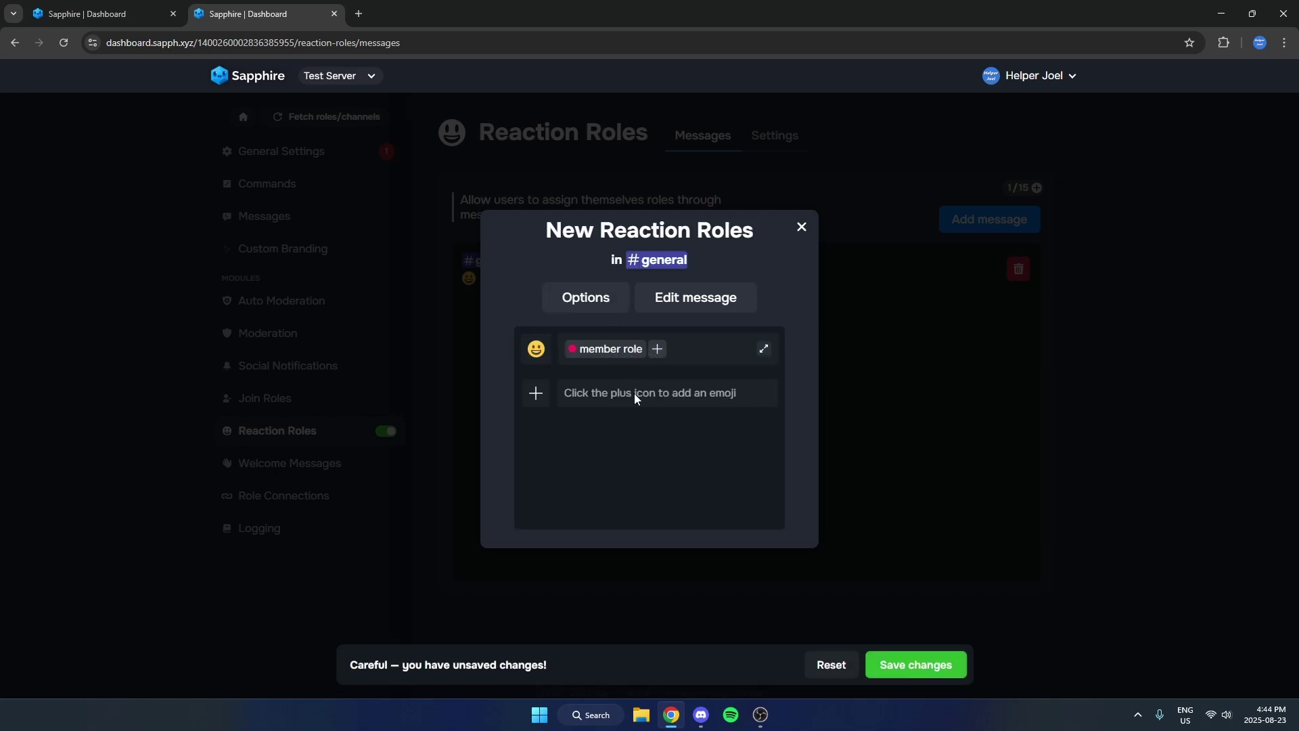
pyautogui.click(536, 396)
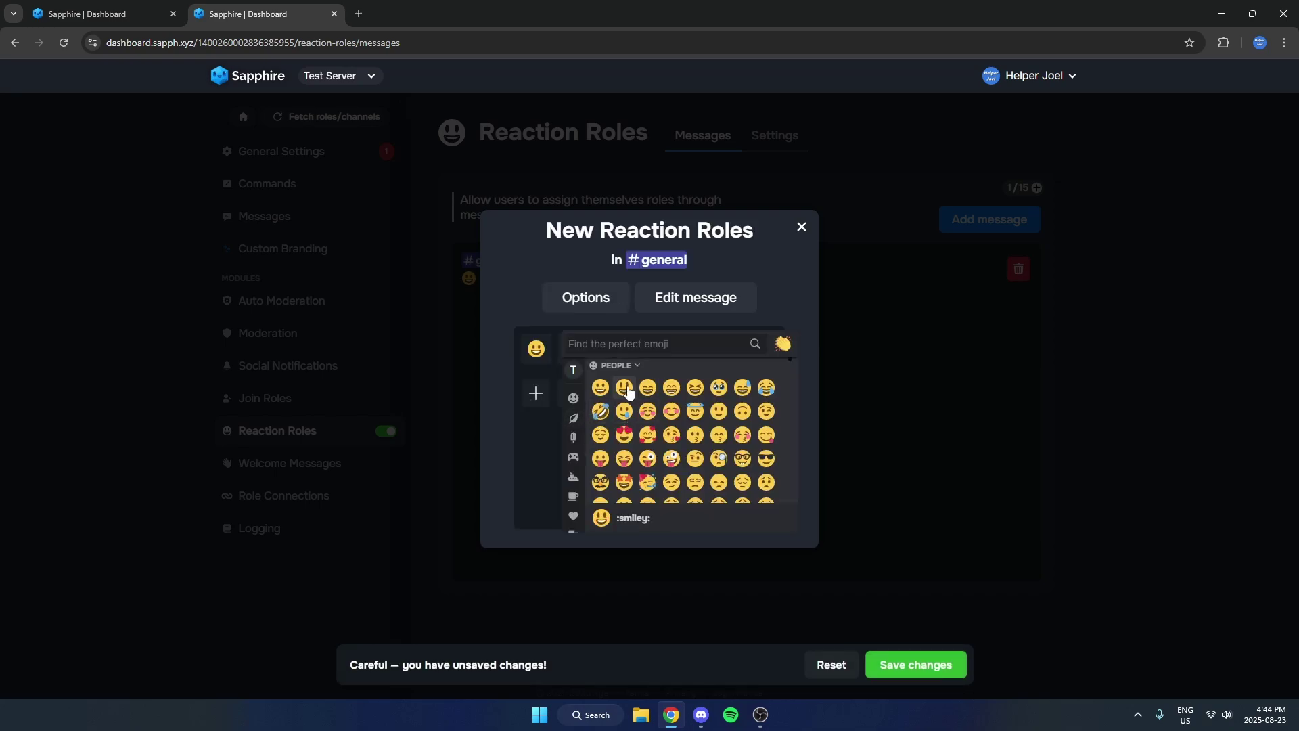
pyautogui.click(624, 389)
pyautogui.click(574, 398)
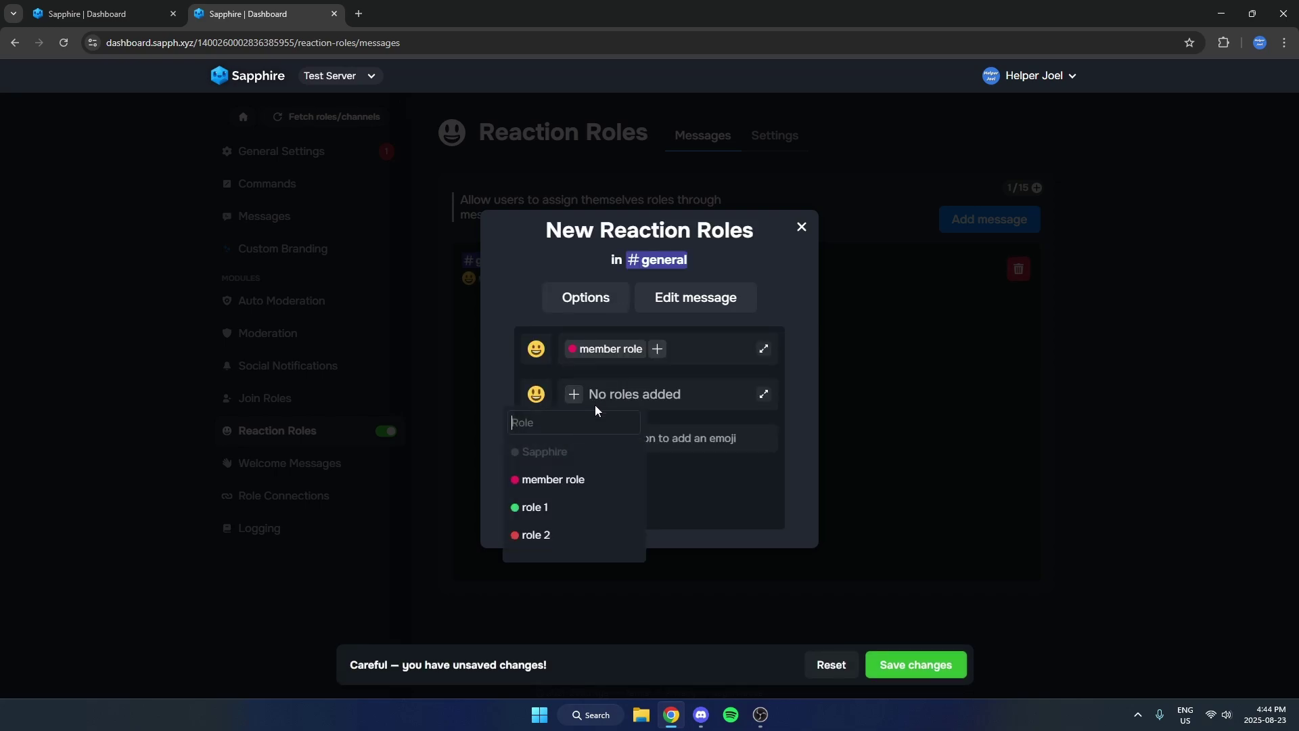
pyautogui.click(564, 507)
# Step: Add a big-grin emoji mapped to role 2 and open the message editor
pyautogui.click(537, 436)
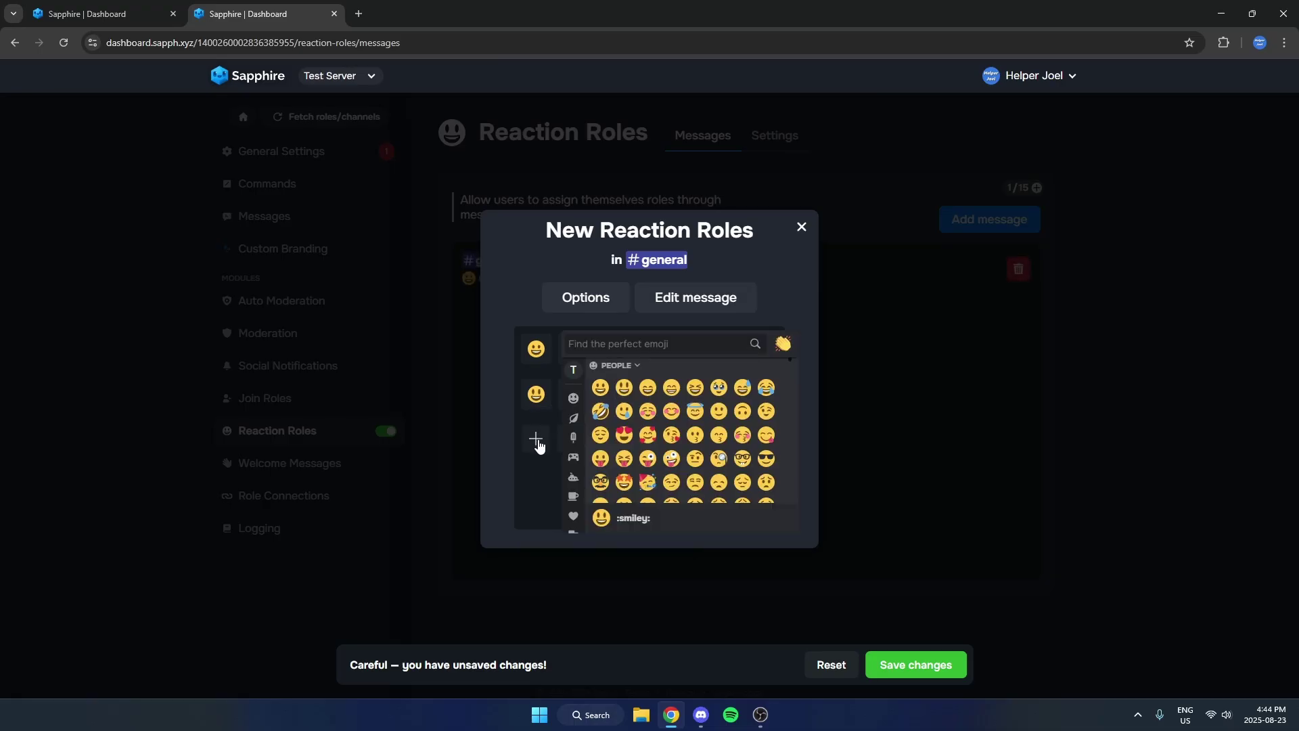
pyautogui.click(647, 390)
pyautogui.click(573, 442)
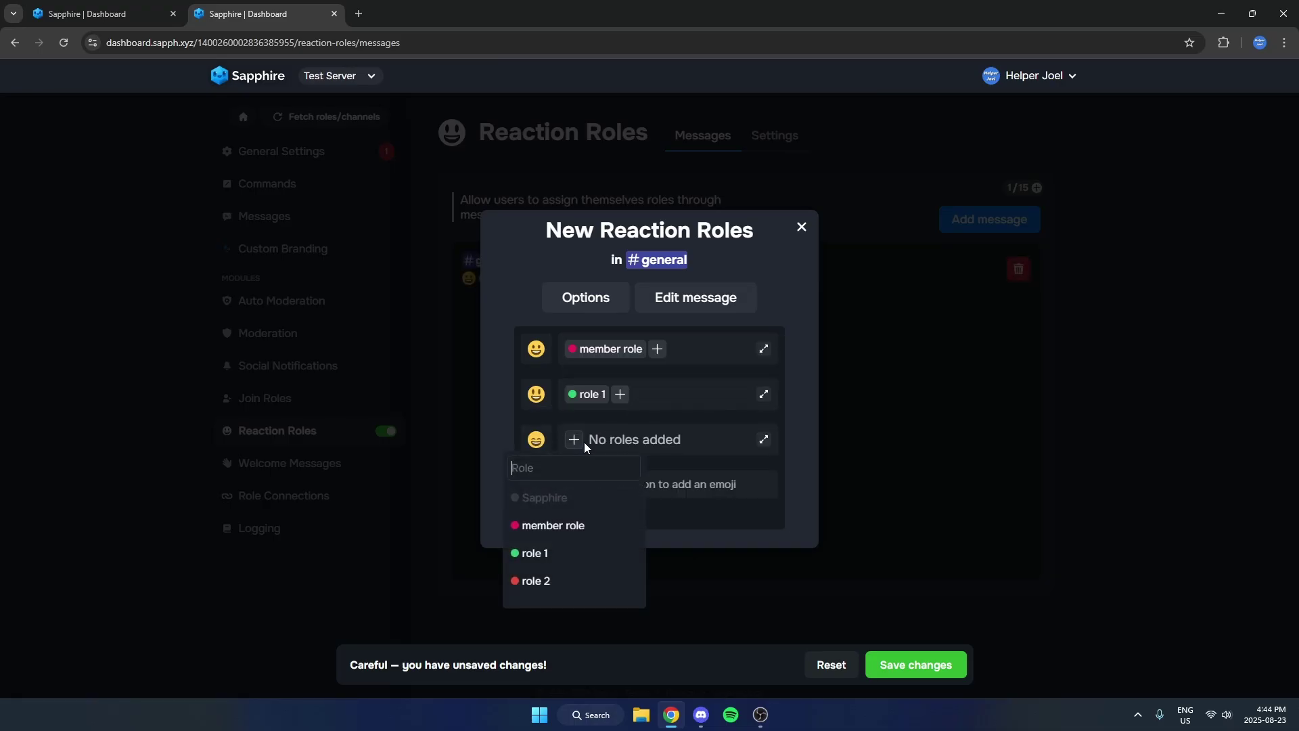
pyautogui.click(565, 580)
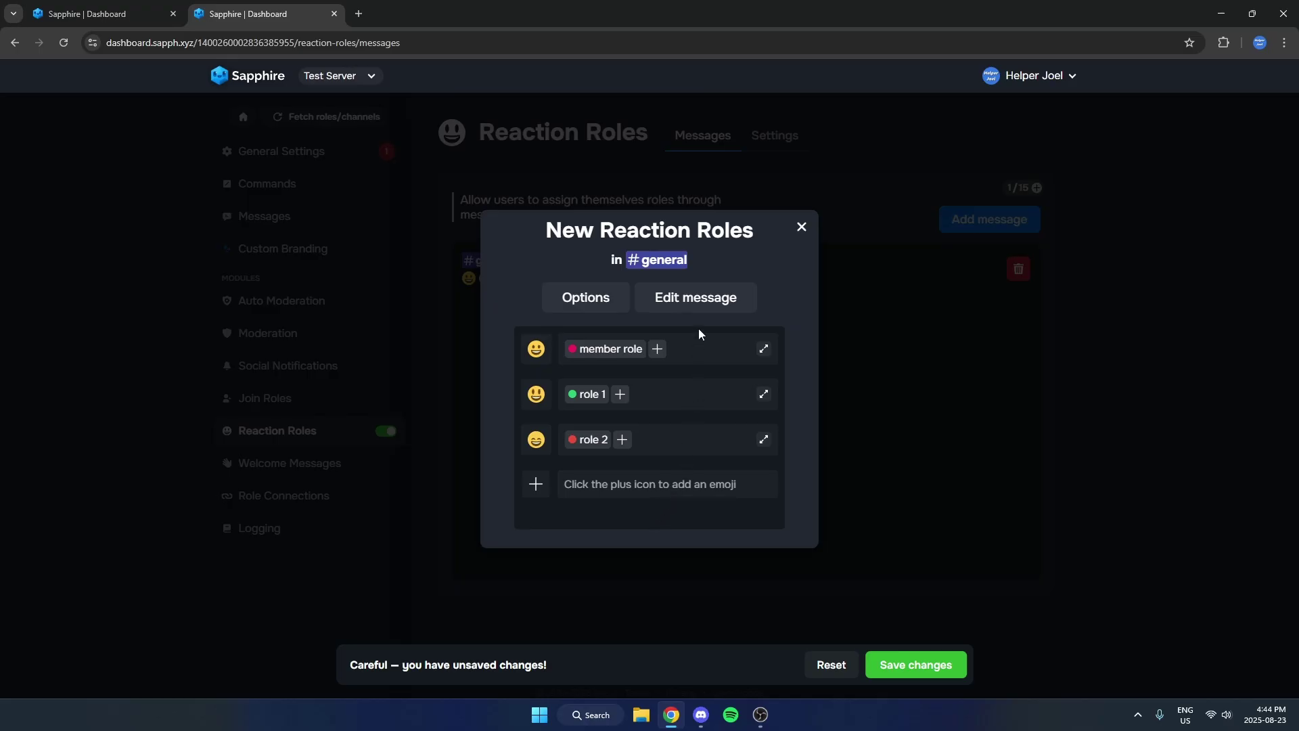
pyautogui.click(699, 302)
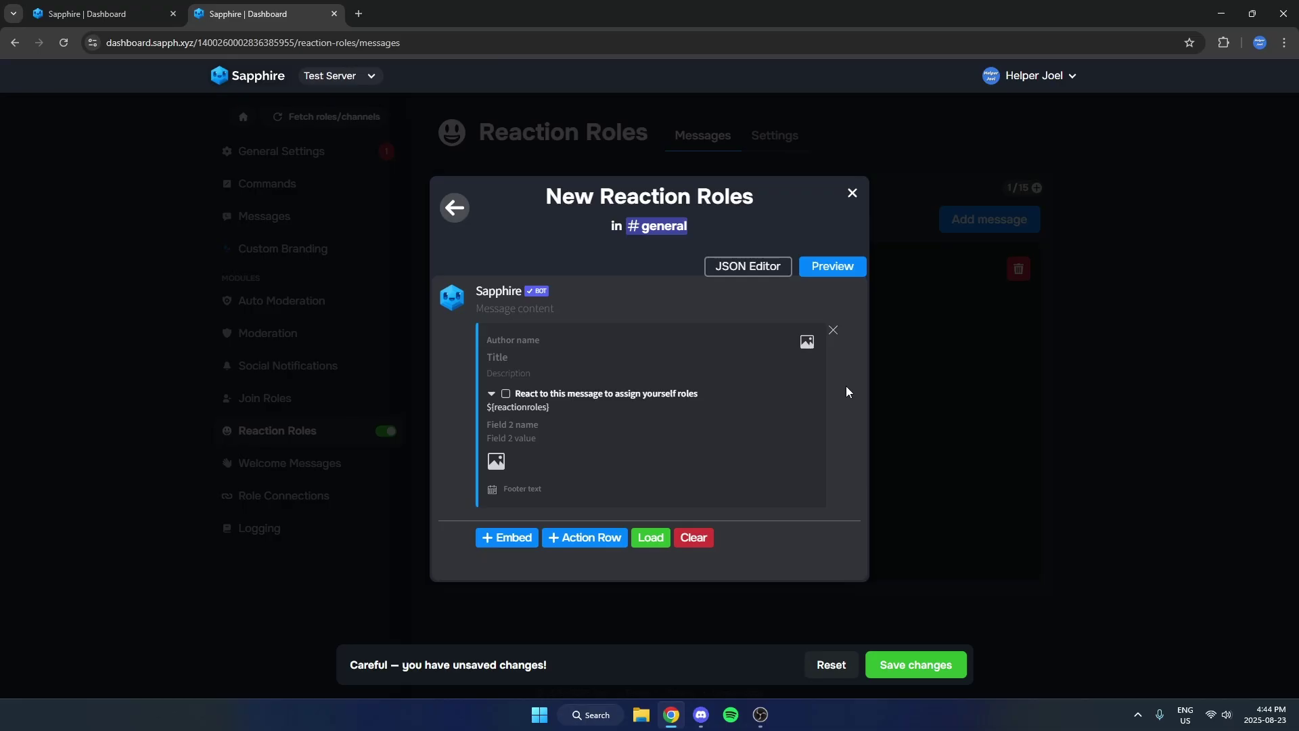
# Step: Title the embed 'Hi Everyone', enable the field option, save, and view it in #general
pyautogui.write('Hi Everyone!')
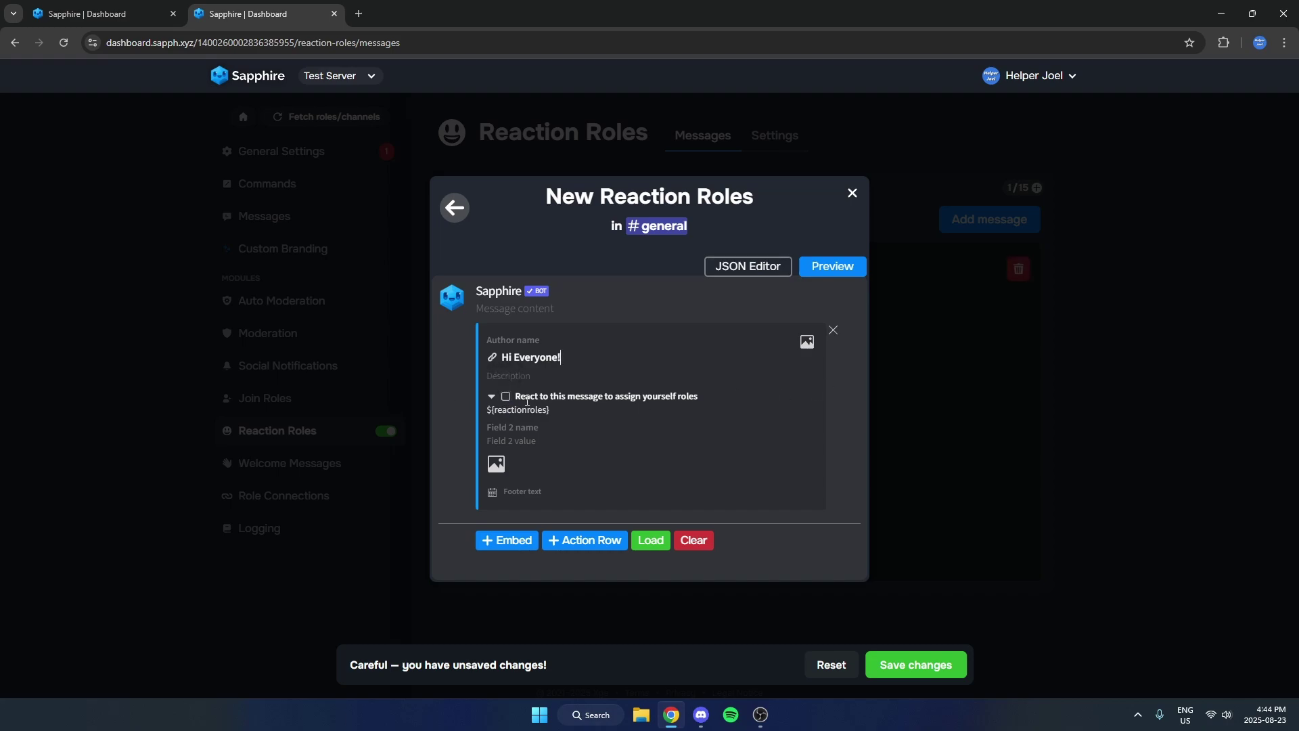
pyautogui.click(506, 397)
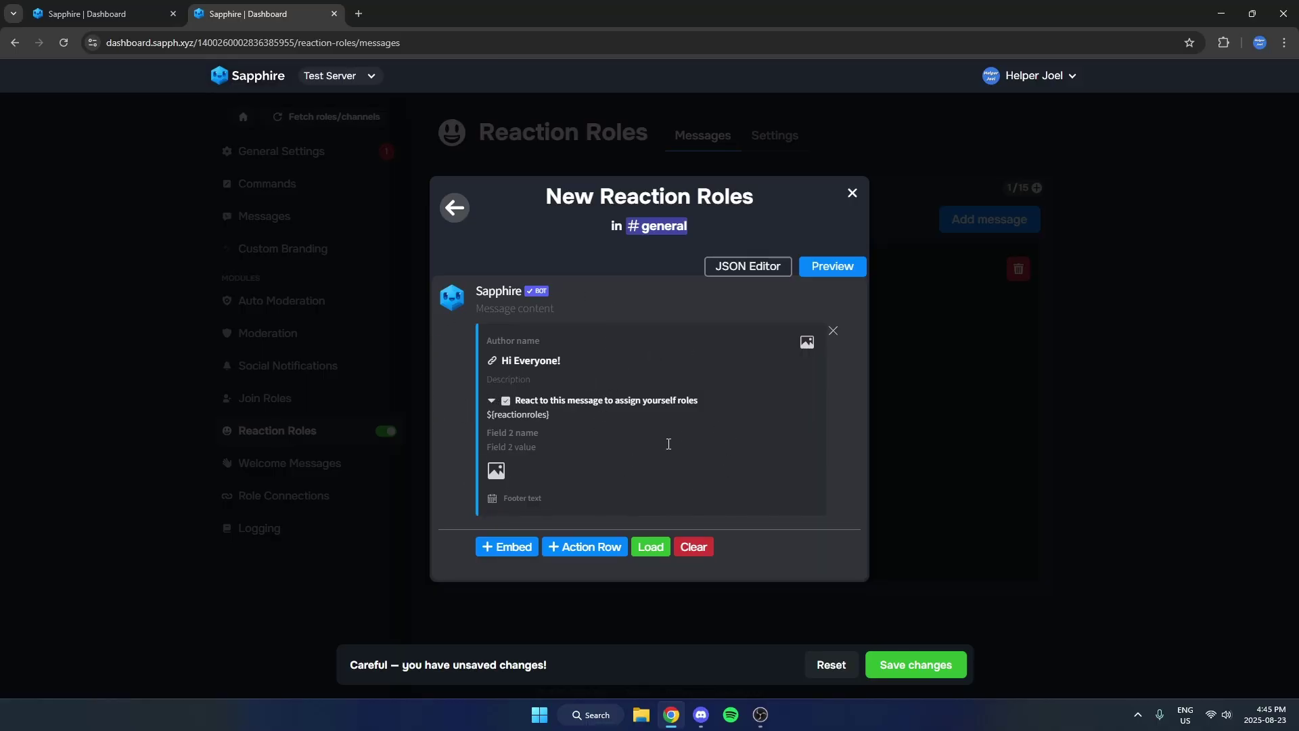
pyautogui.click(927, 672)
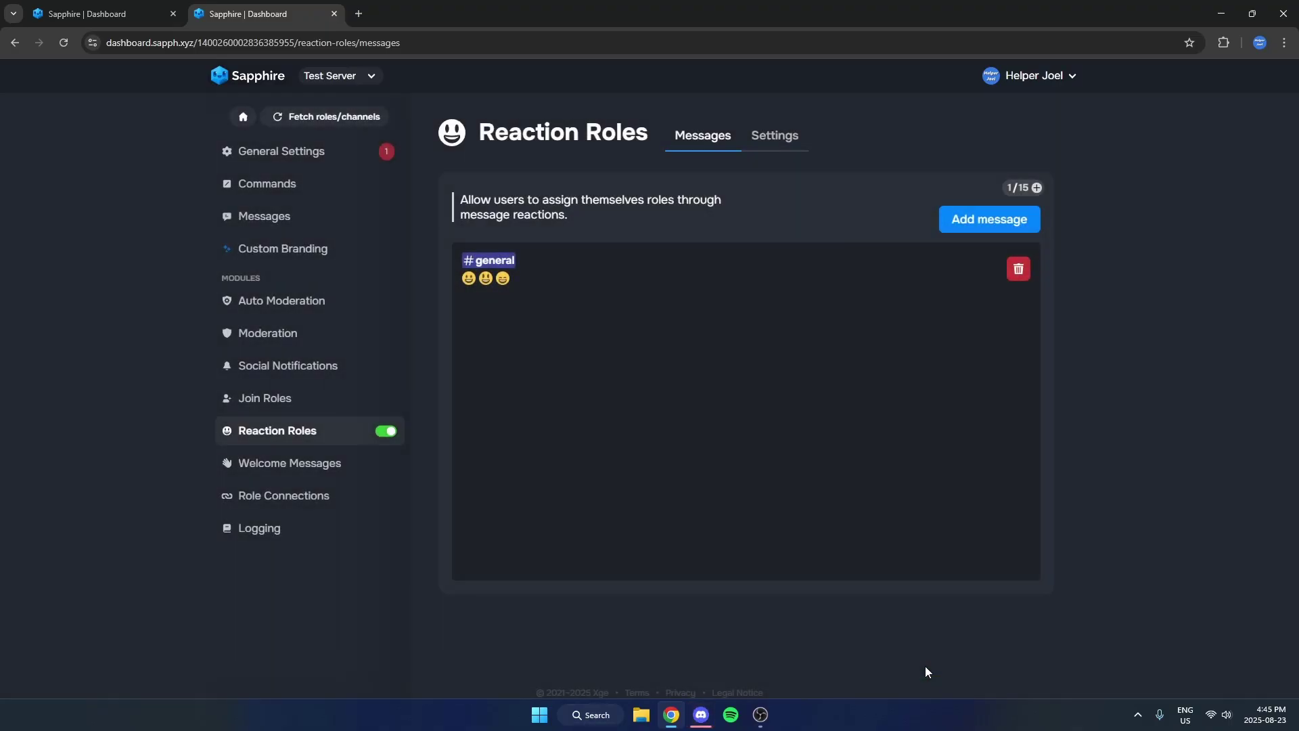
pyautogui.click(701, 722)
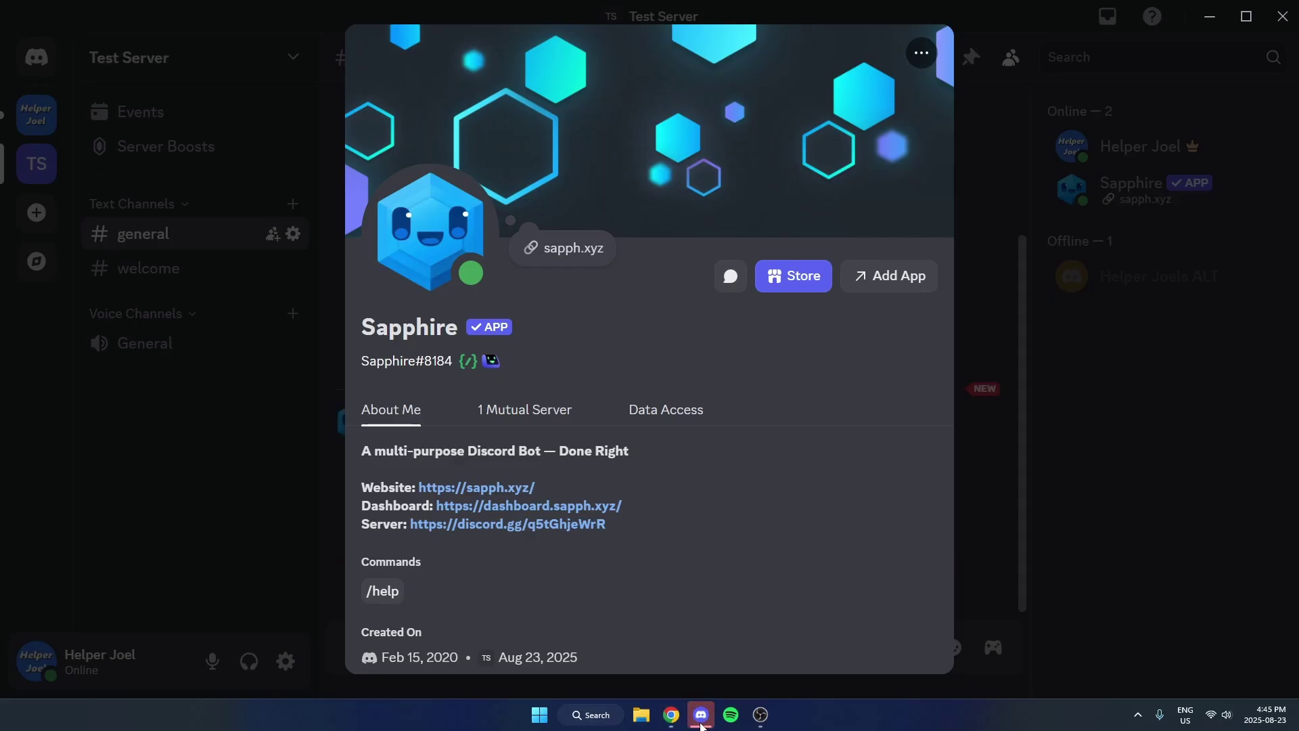
pyautogui.click(323, 551)
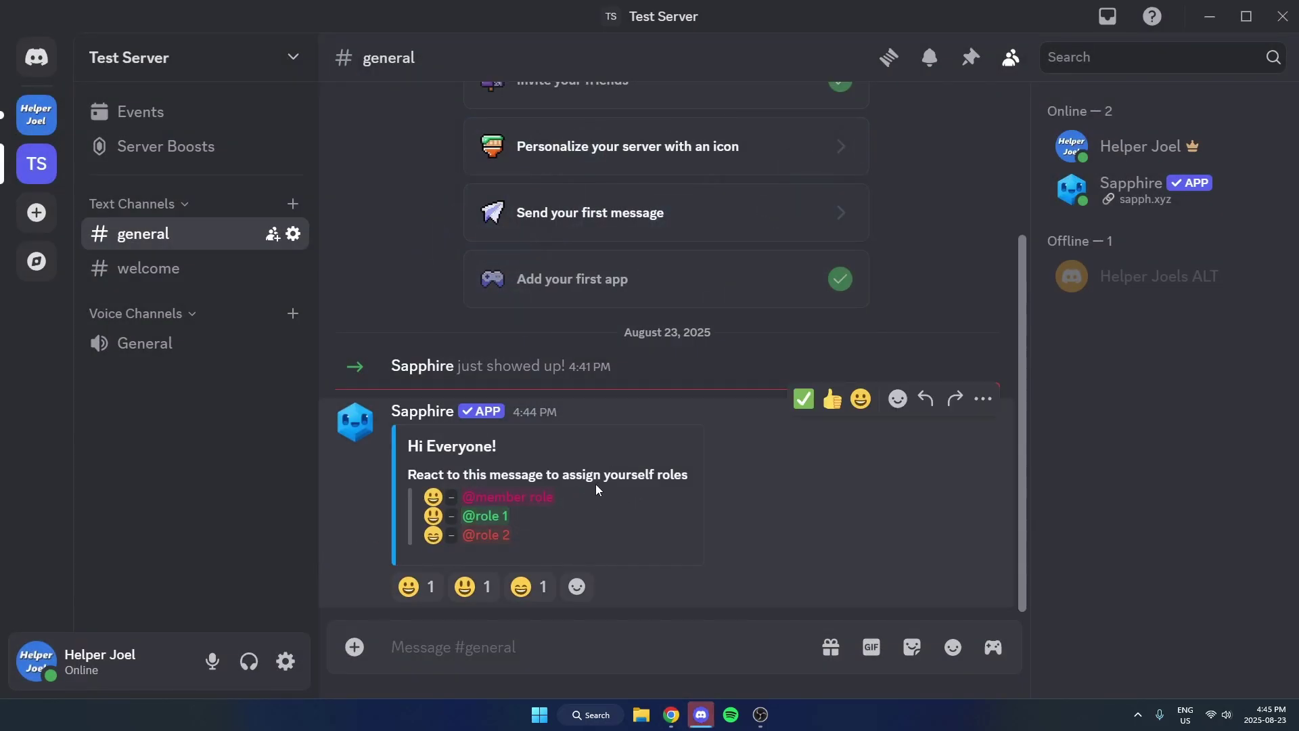